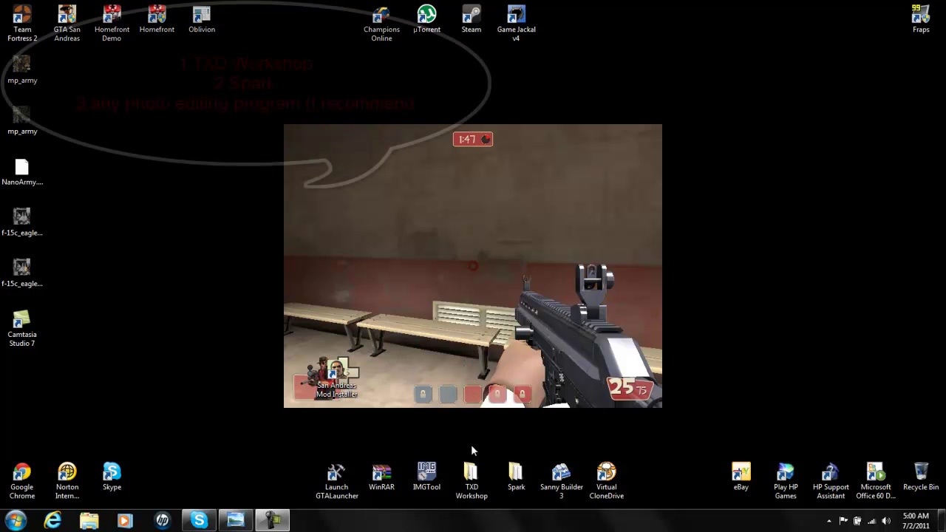
- Look at the TXD Workshop folder's contents and the mp_army texture in the photo viewer
double_click(471, 472)
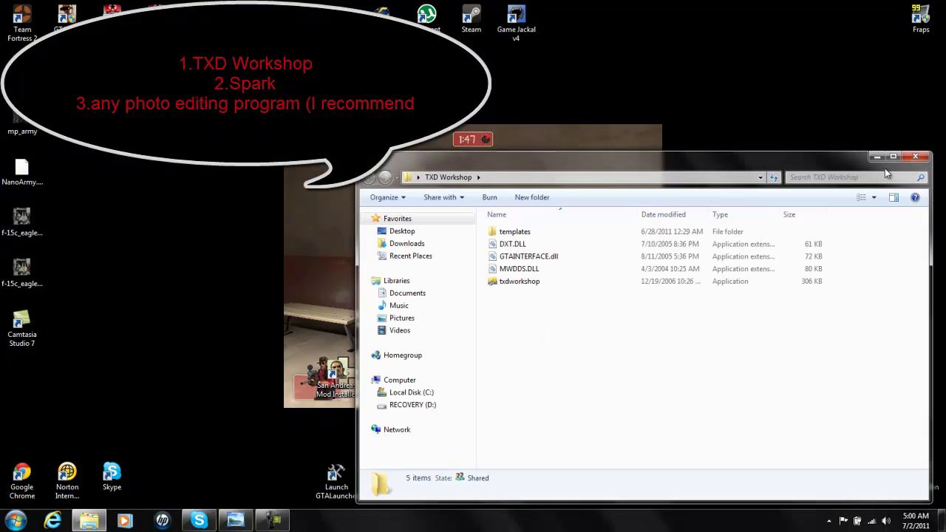
click(876, 159)
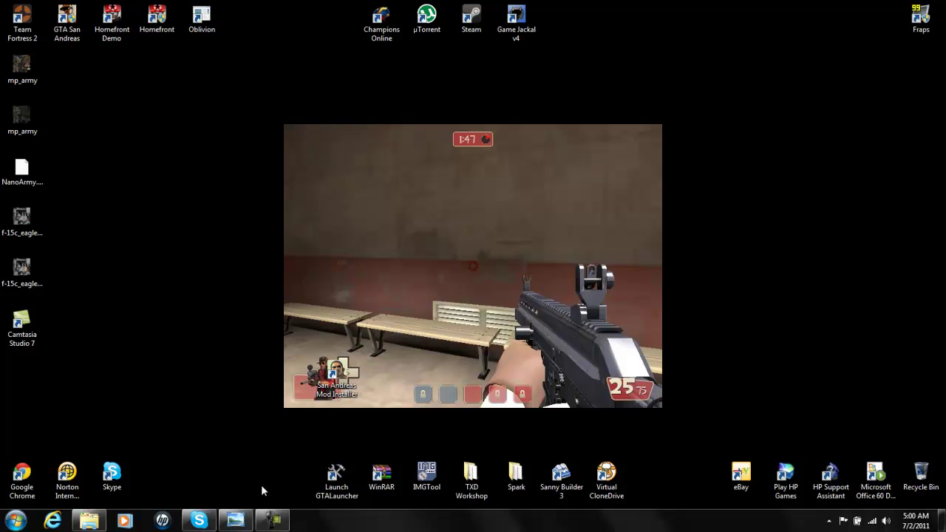
click(235, 522)
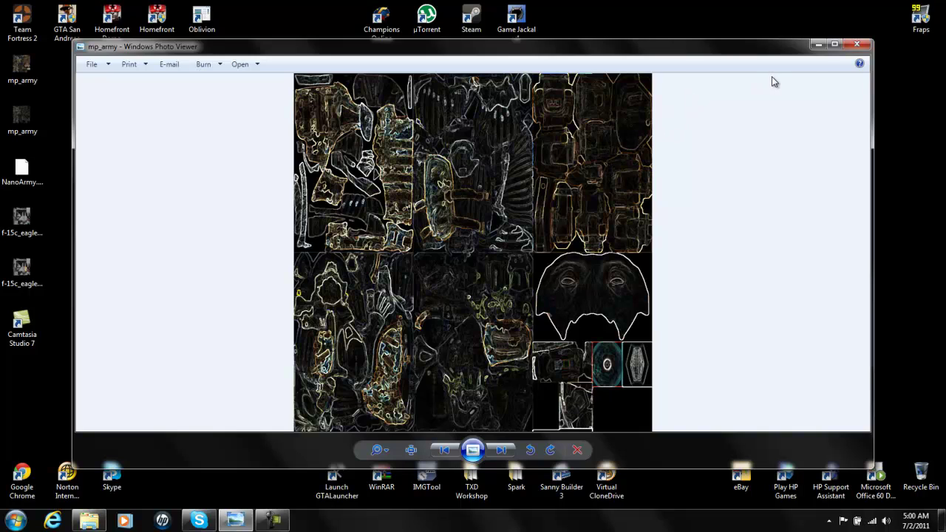
click(818, 46)
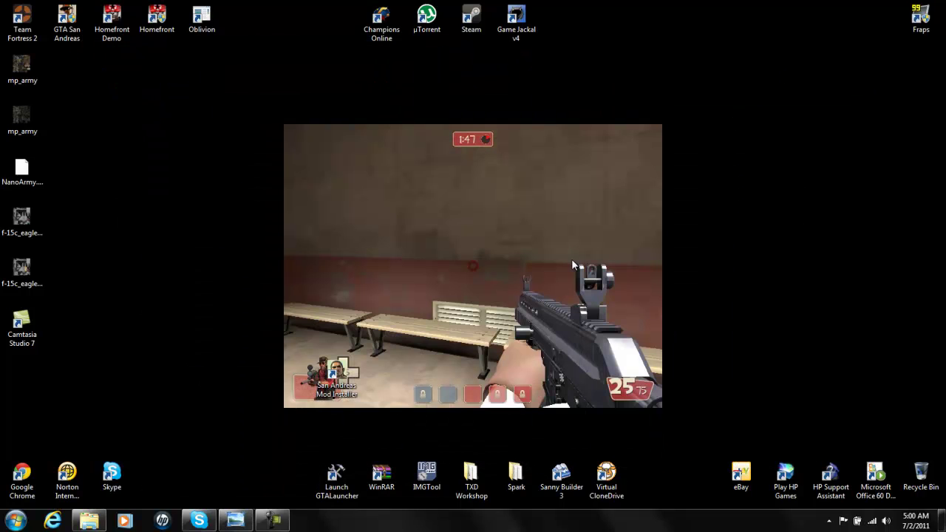
- Launch txdworkshop from the TXD Workshop folder on the desktop
double_click(476, 481)
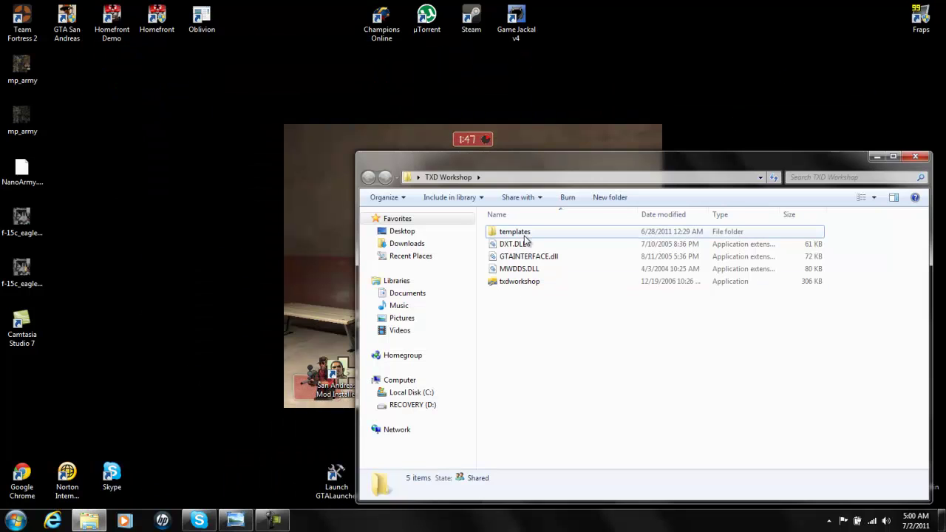
click(524, 285)
double_click(523, 285)
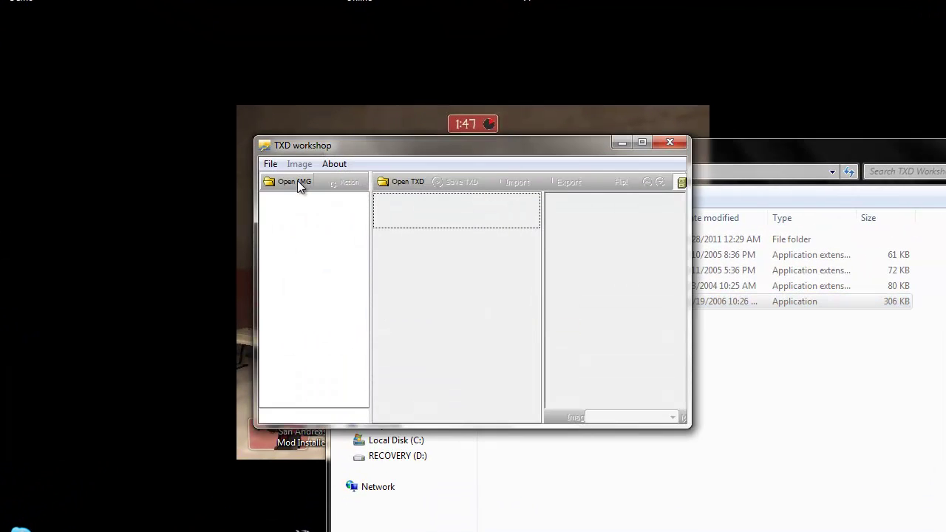
- Open the player IMG archive from the GTA San Andreas models folder
click(295, 183)
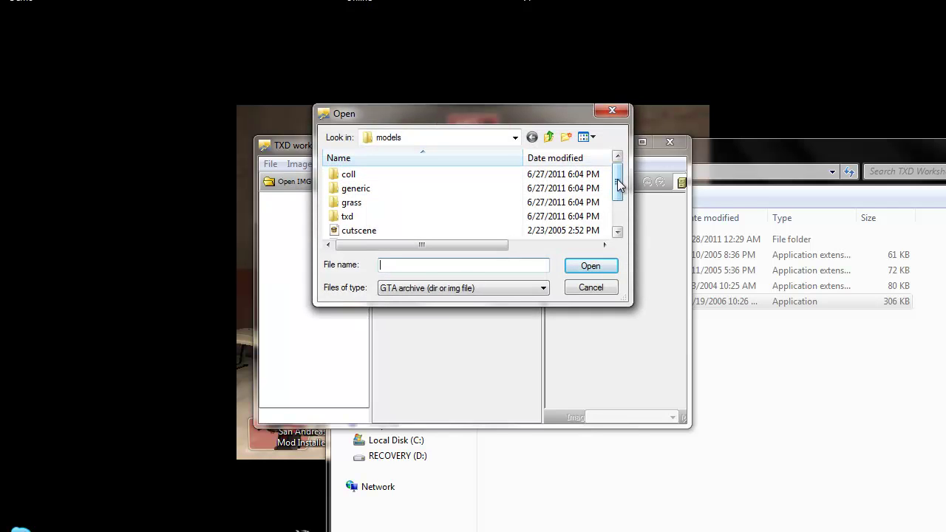
drag(618, 185, 618, 214)
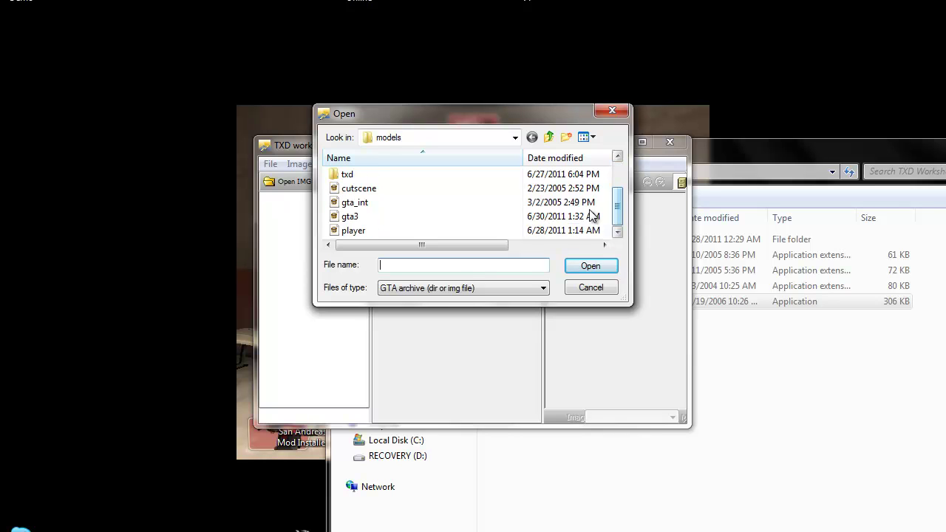
click(433, 231)
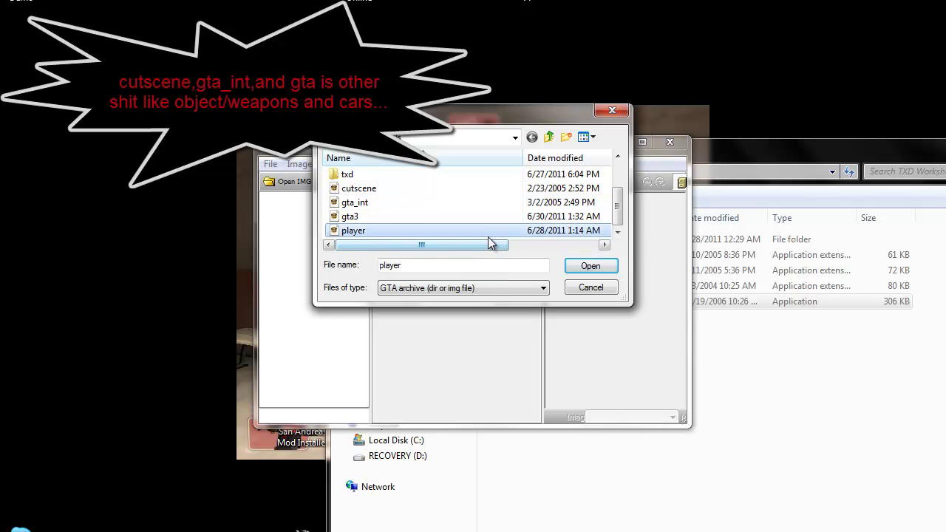
click(582, 265)
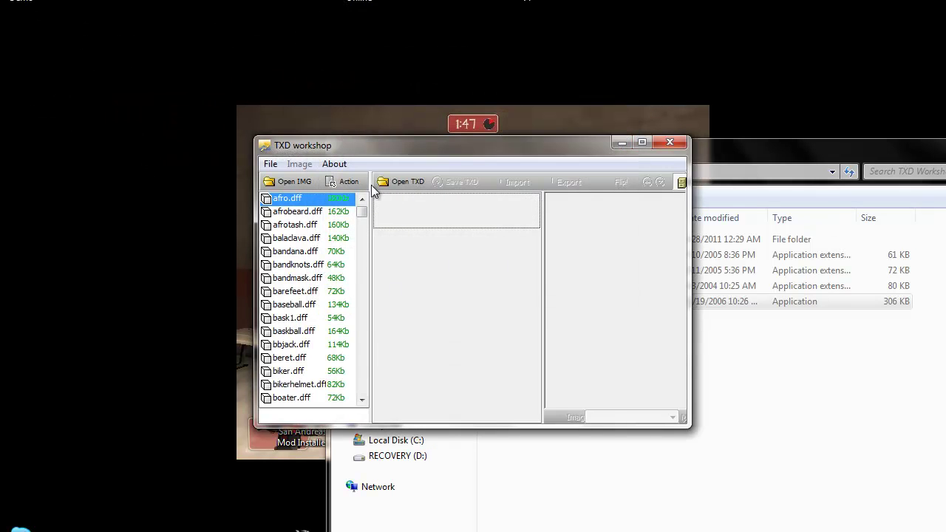
- Browse the texture files in the player archive and load pimp.txd
drag(362, 214, 363, 277)
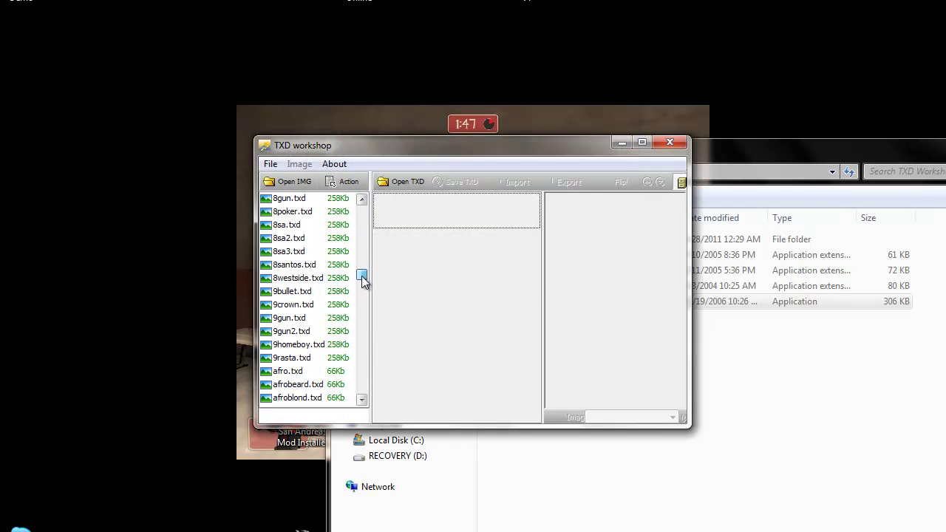
click(302, 319)
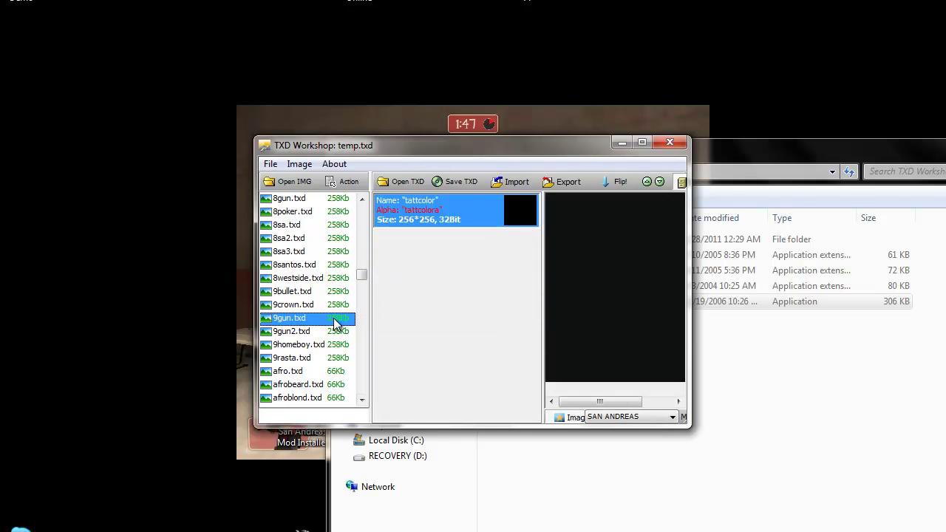
drag(363, 274, 361, 293)
click(307, 332)
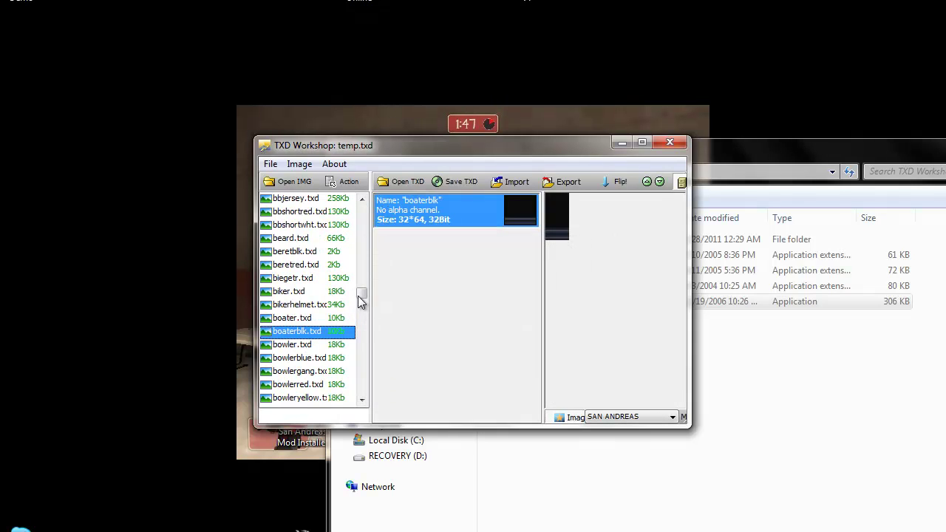
click(303, 399)
drag(361, 303, 362, 346)
click(285, 386)
click(297, 344)
click(293, 372)
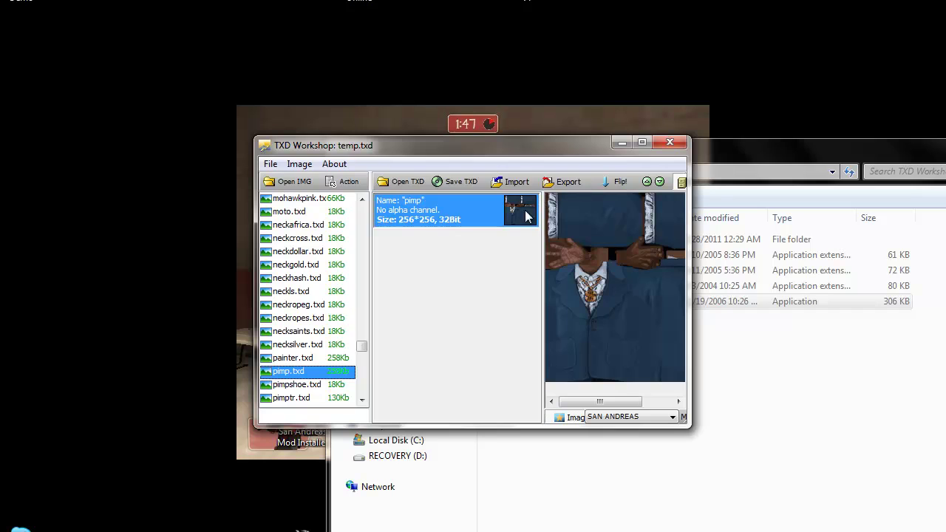
- Export the pimp texture as a BMP to the Desktop under the name pimp
click(564, 182)
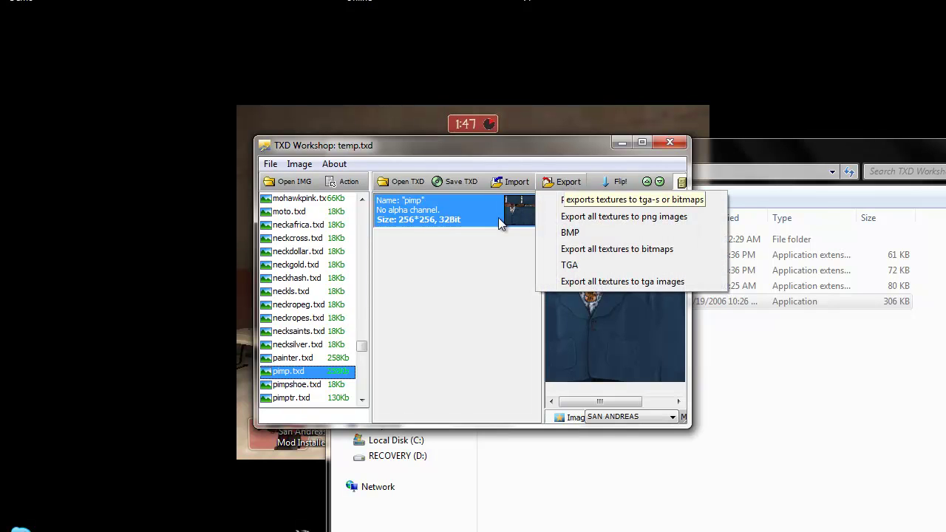
click(566, 233)
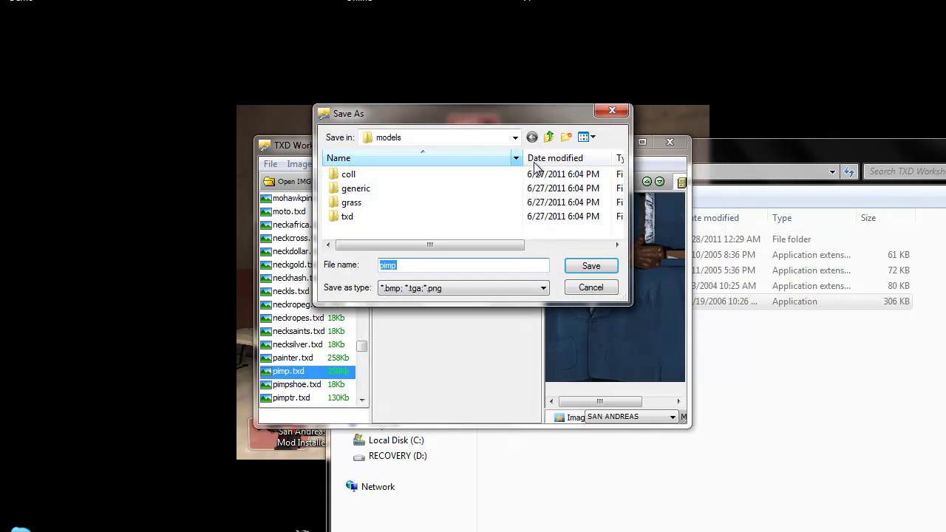
click(516, 139)
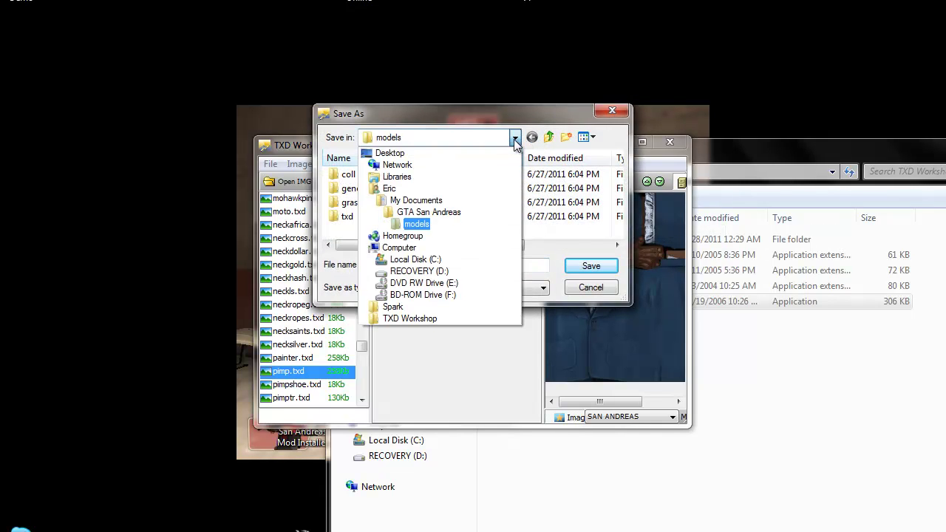
click(484, 154)
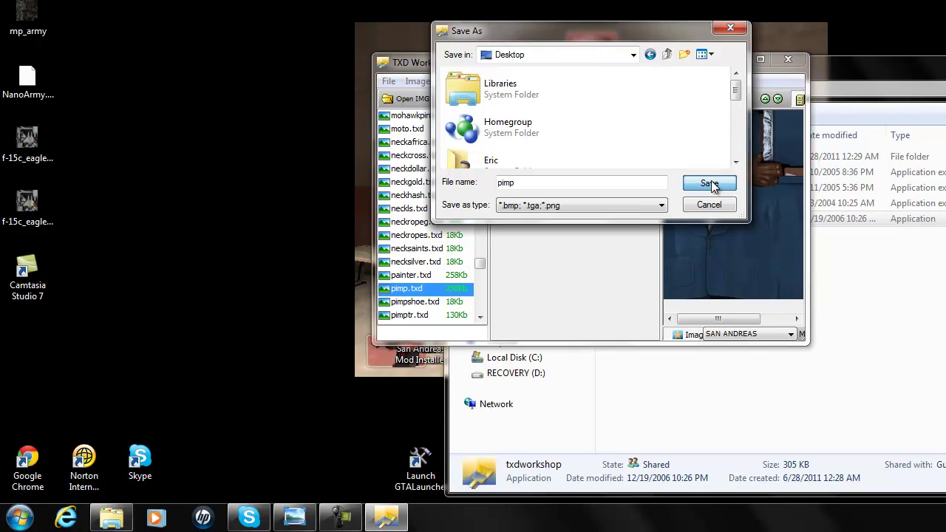
click(710, 184)
- Minimize the open windows, search the installed programs for CS5 and launch Adobe Photoshop CS5 (64 Bit)
click(736, 59)
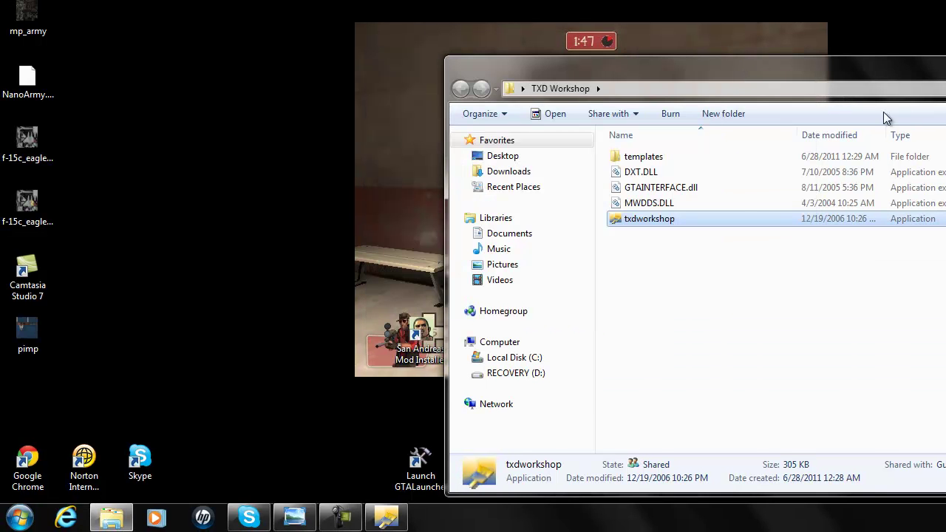
click(111, 517)
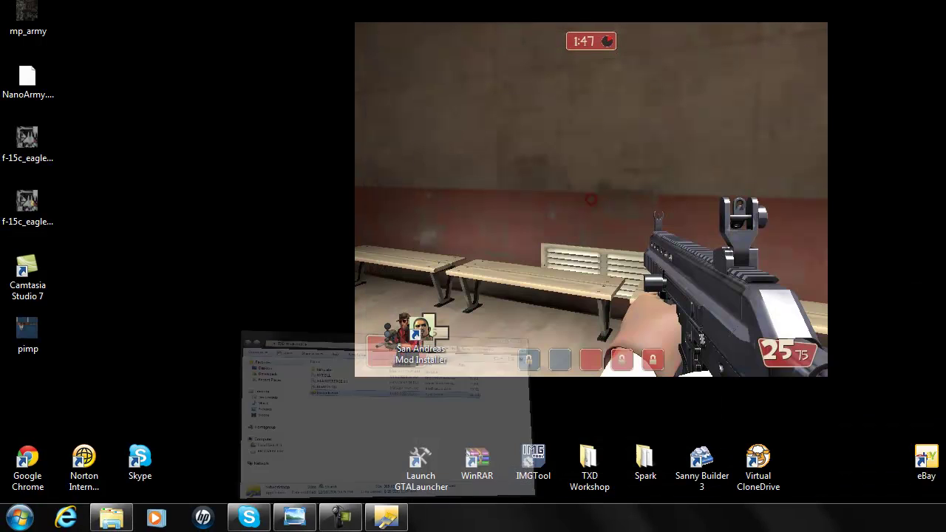
click(20, 518)
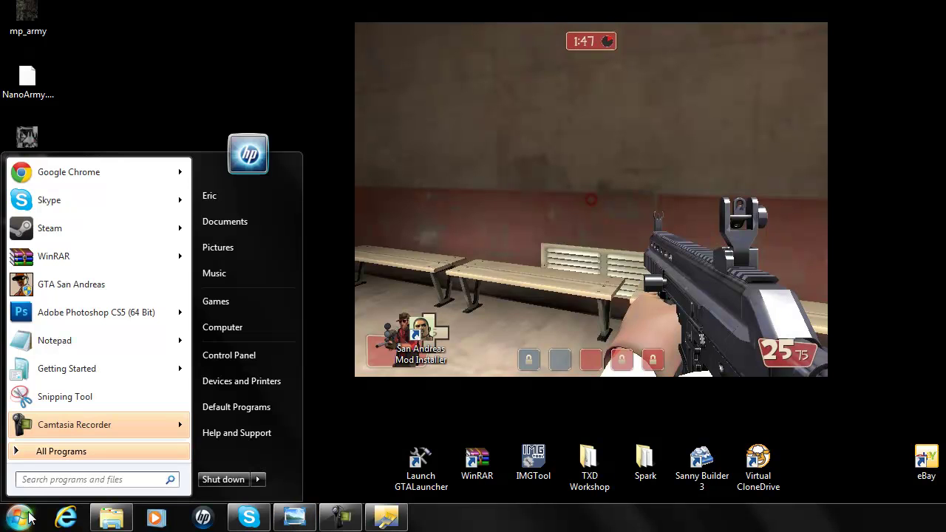
text(CS)
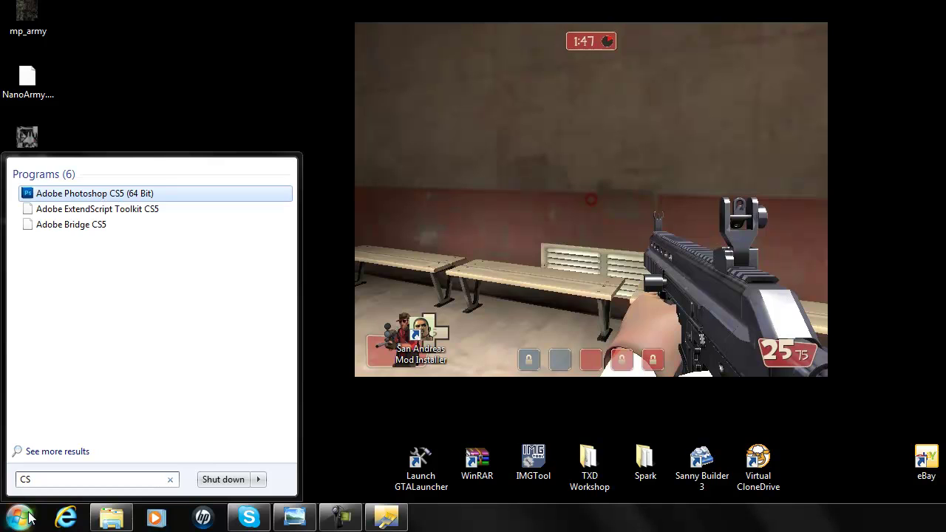
text(5)
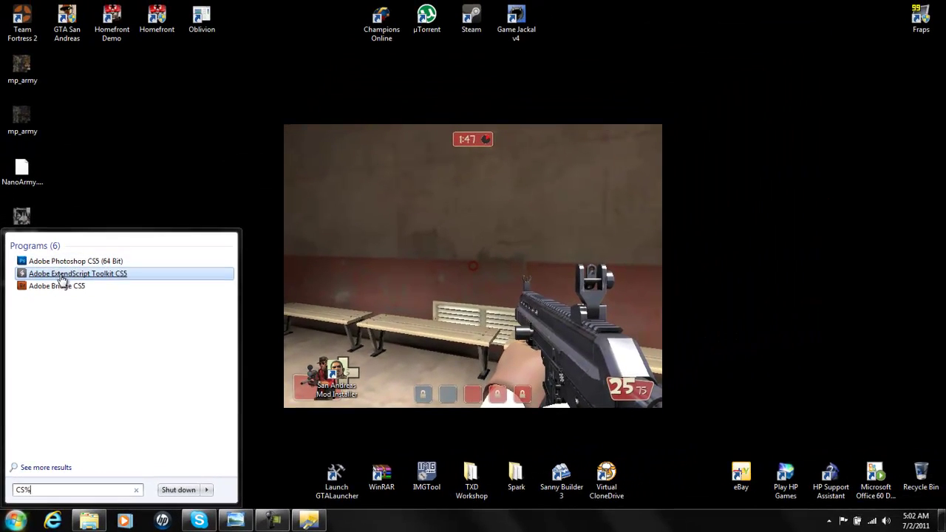
click(61, 262)
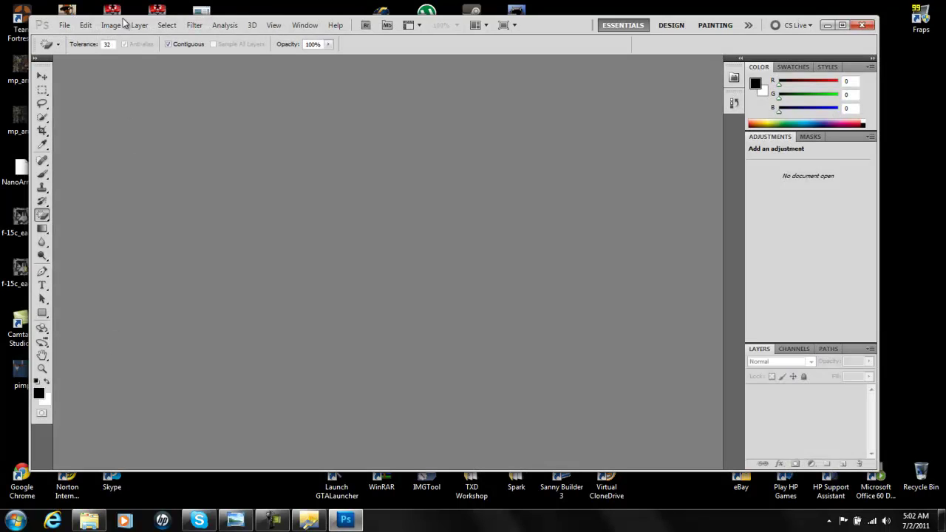
- Open the exported pimp image from the Desktop, continuing the Photoshop trial
click(65, 26)
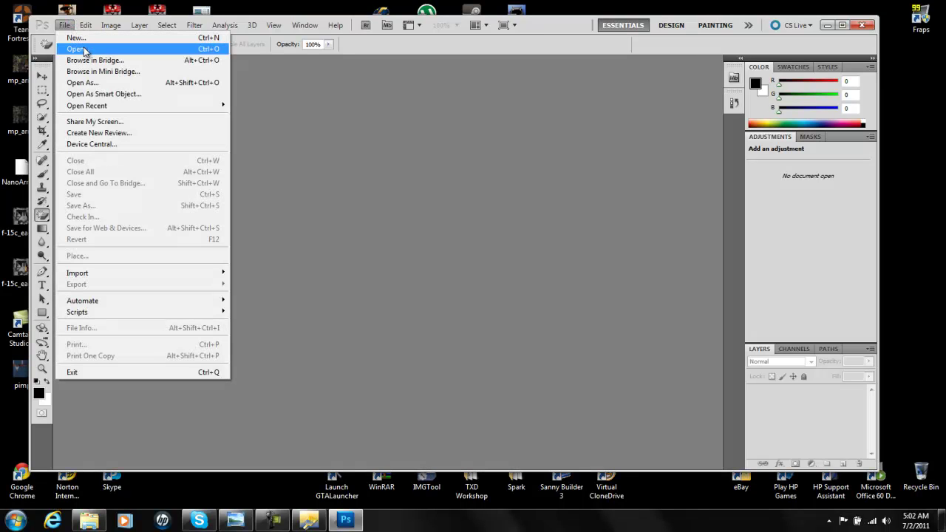
click(85, 50)
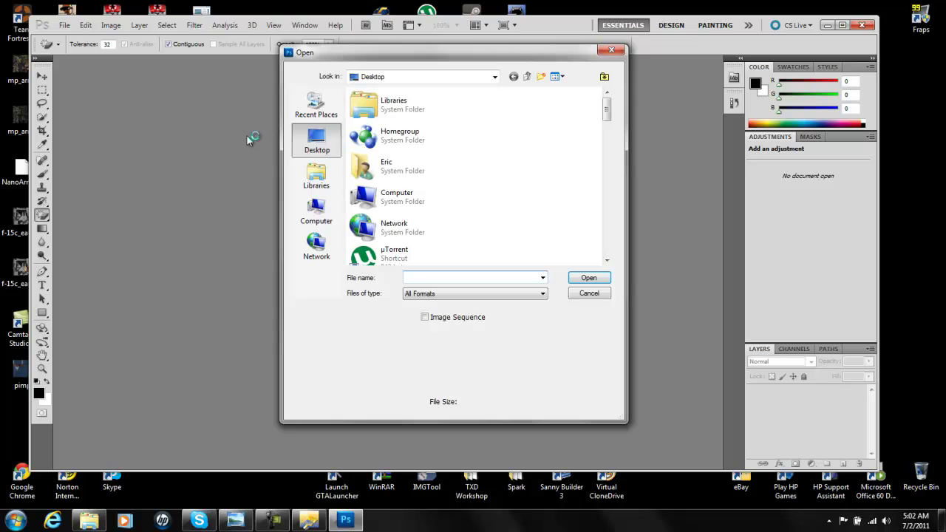
drag(605, 112, 608, 119)
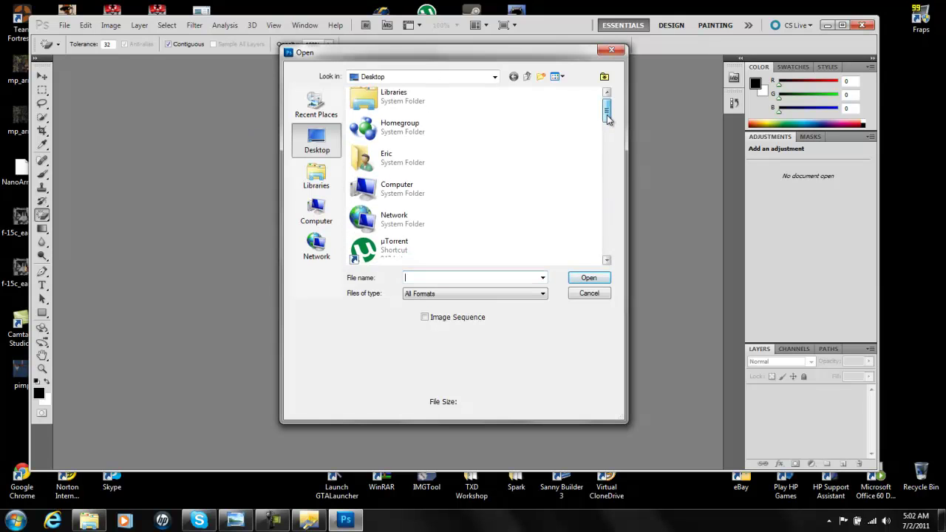
scroll(610, 148, down, 3)
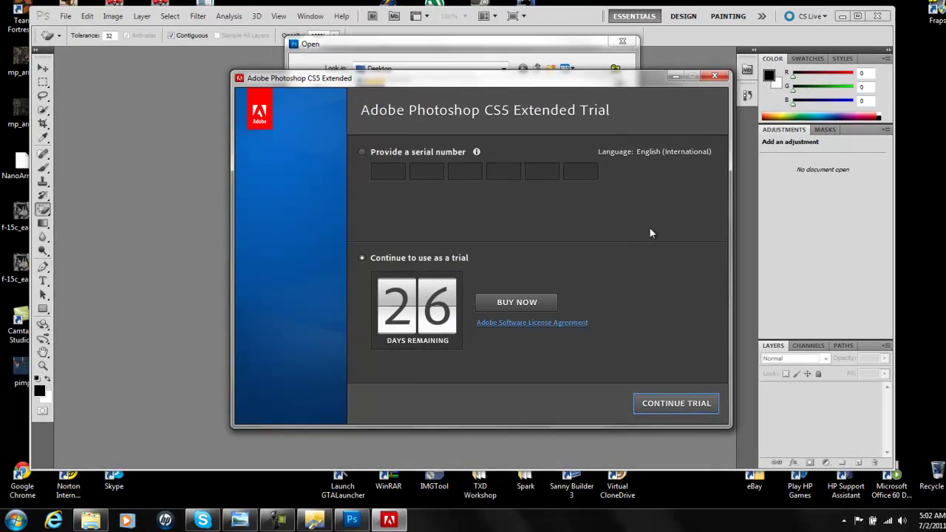
click(694, 408)
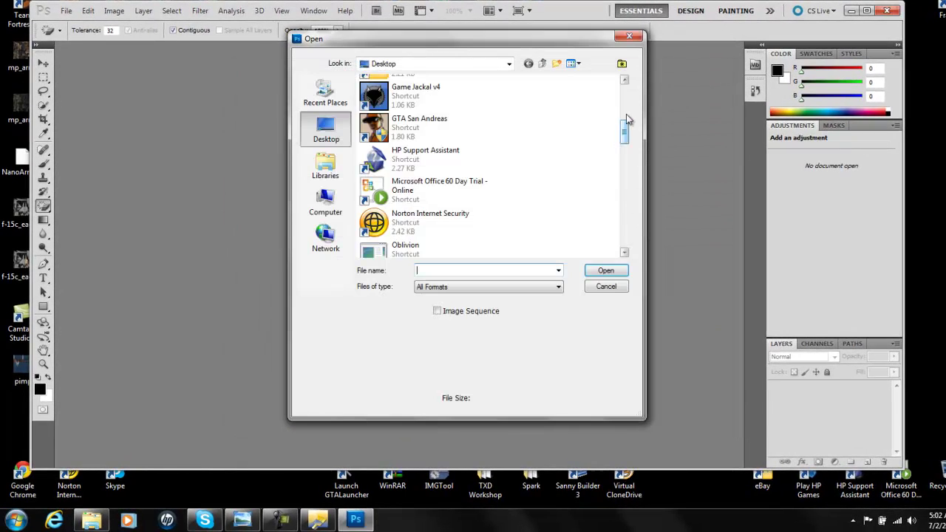
drag(624, 129, 625, 244)
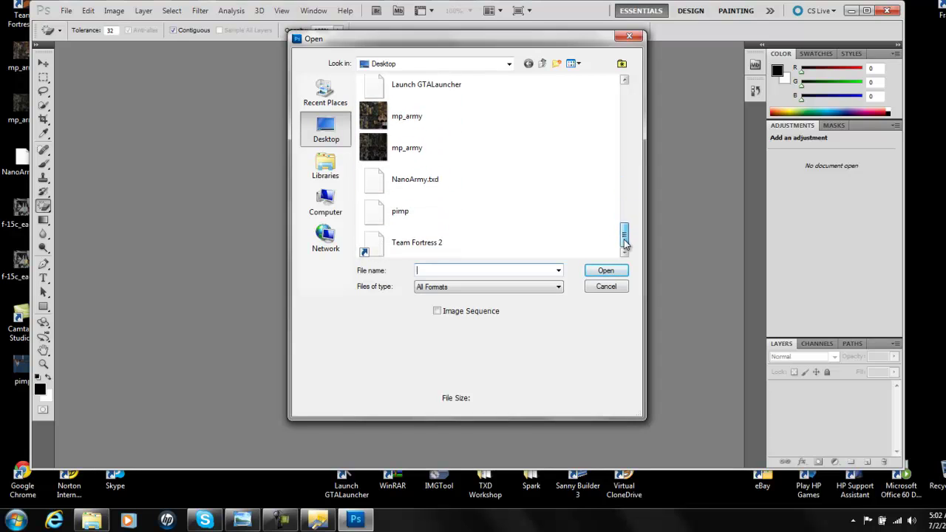
click(406, 213)
click(604, 271)
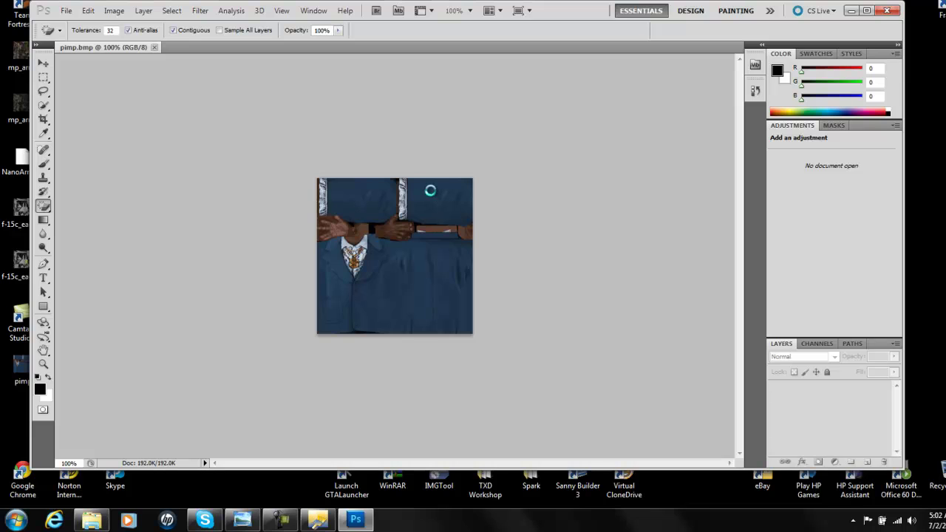
- Place the skull_jaw image from the Pictures library into the pimp texture
click(43, 363)
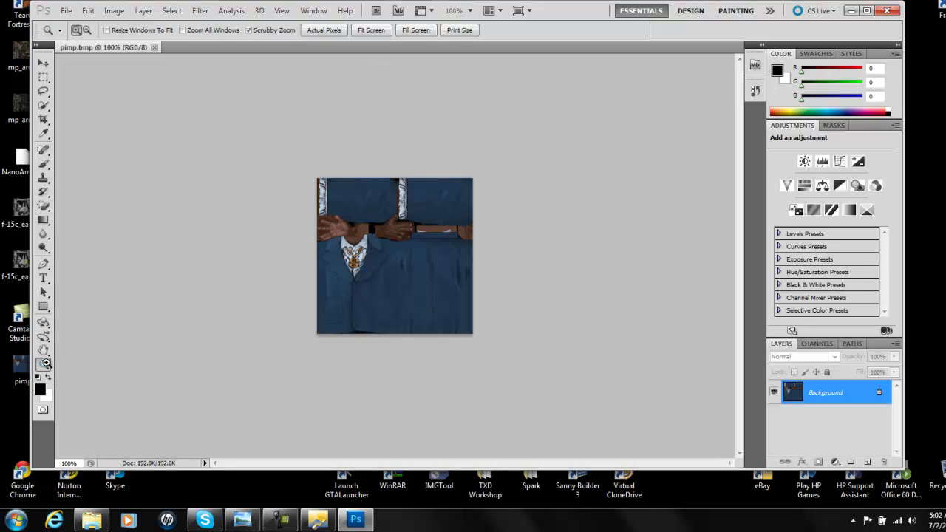
click(378, 263)
click(378, 263)
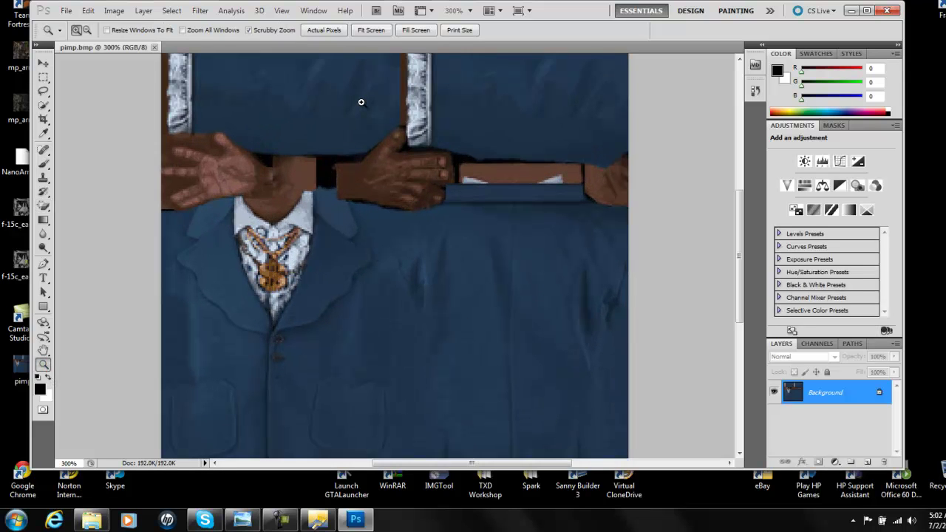
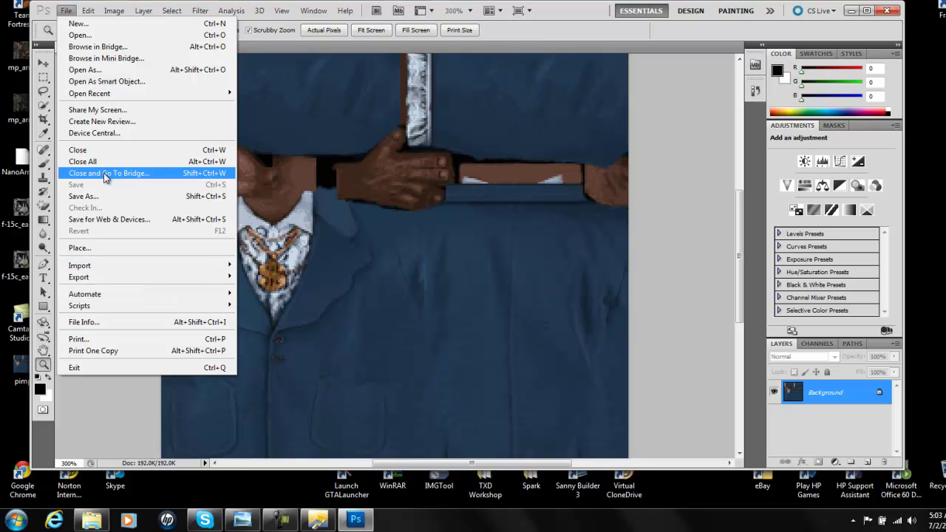
click(110, 248)
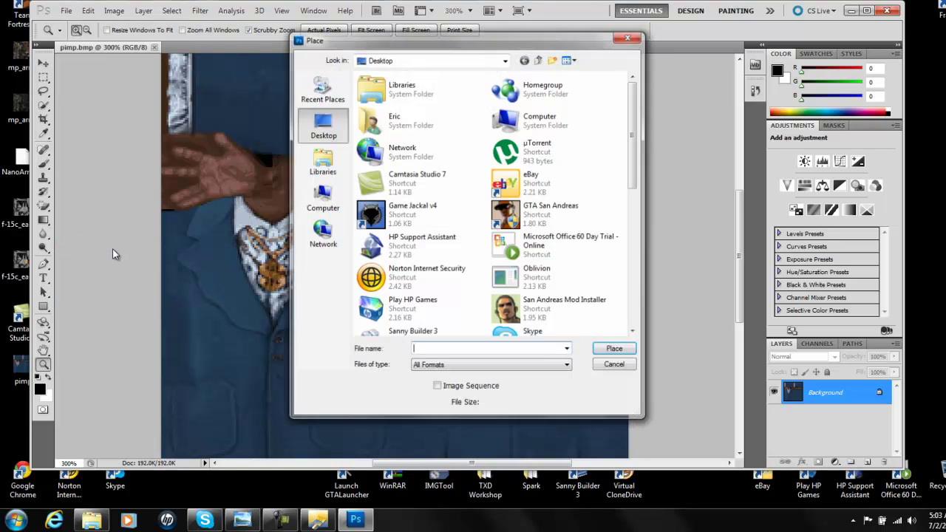
click(318, 171)
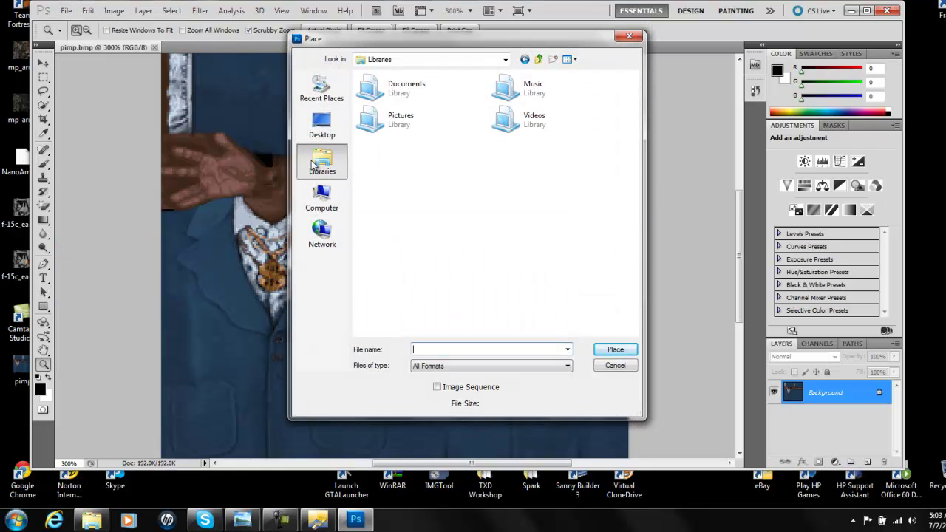
double_click(403, 122)
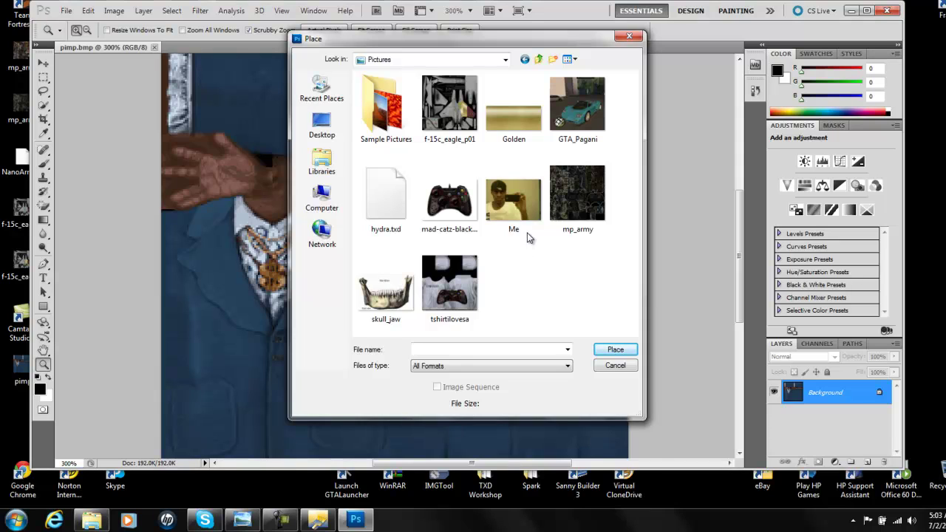
click(399, 296)
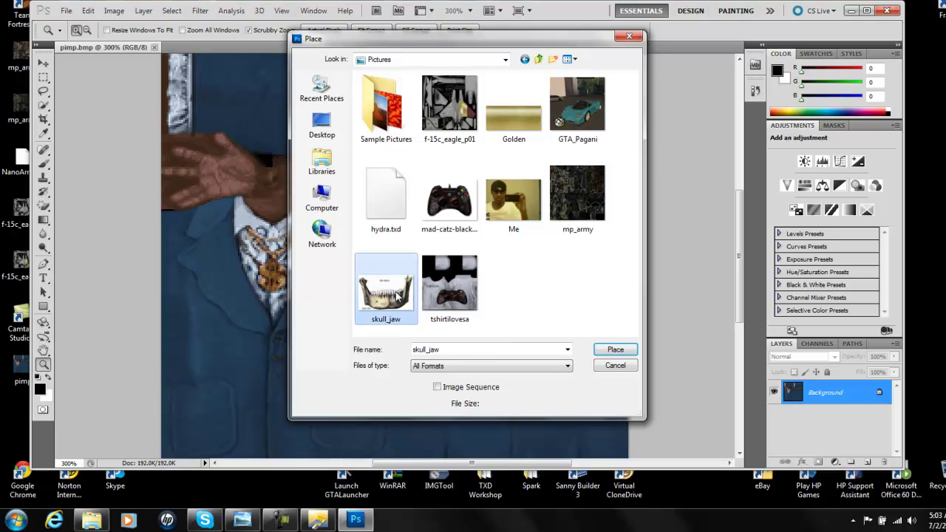
click(615, 350)
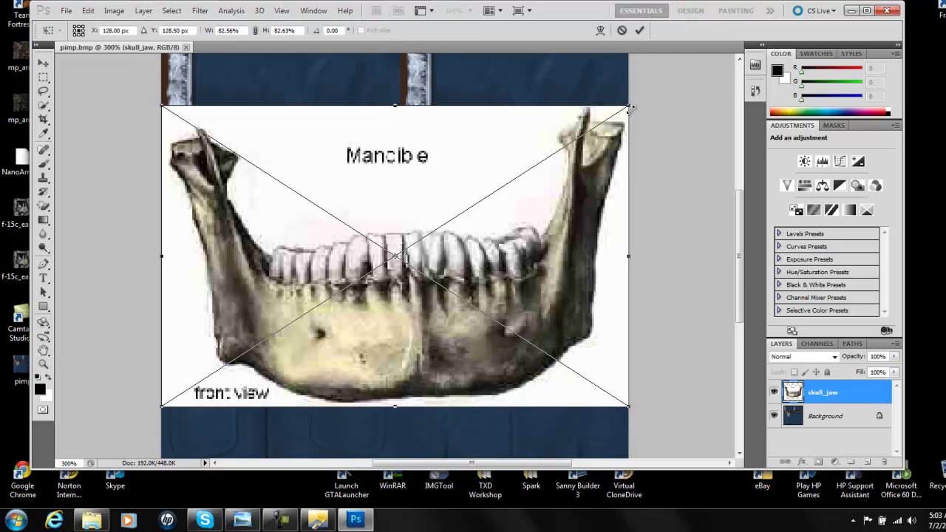
- Scale the skull_jaw image to about 33% width and 50% height on the back of the jacket and commit the placement
drag(630, 106, 444, 197)
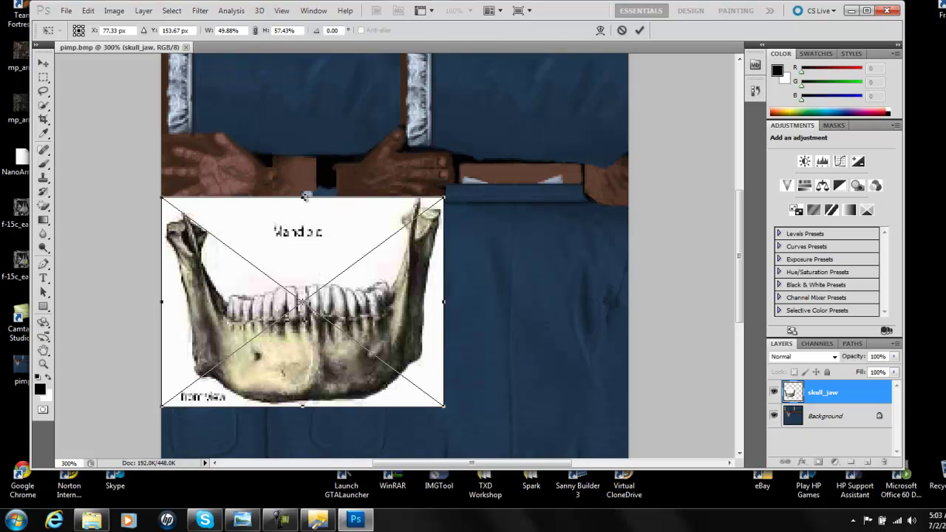
drag(303, 196, 303, 255)
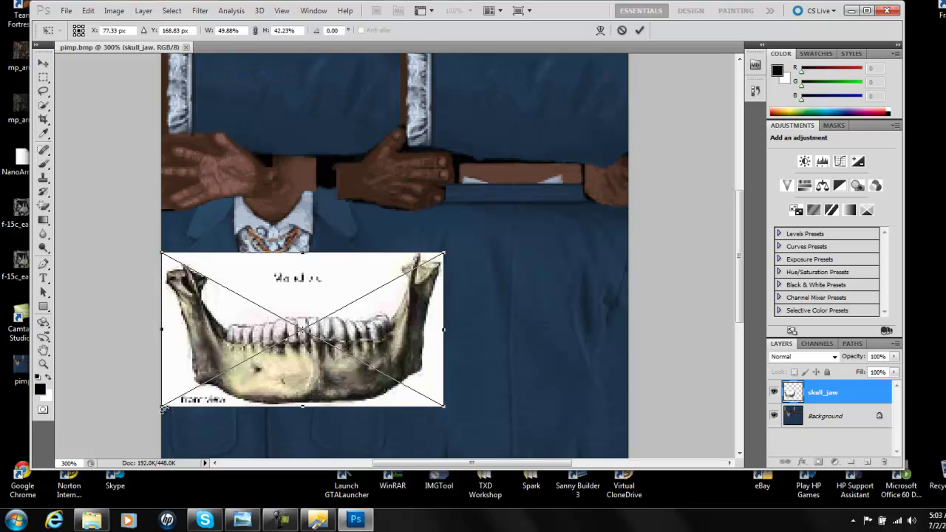
drag(164, 408, 237, 414)
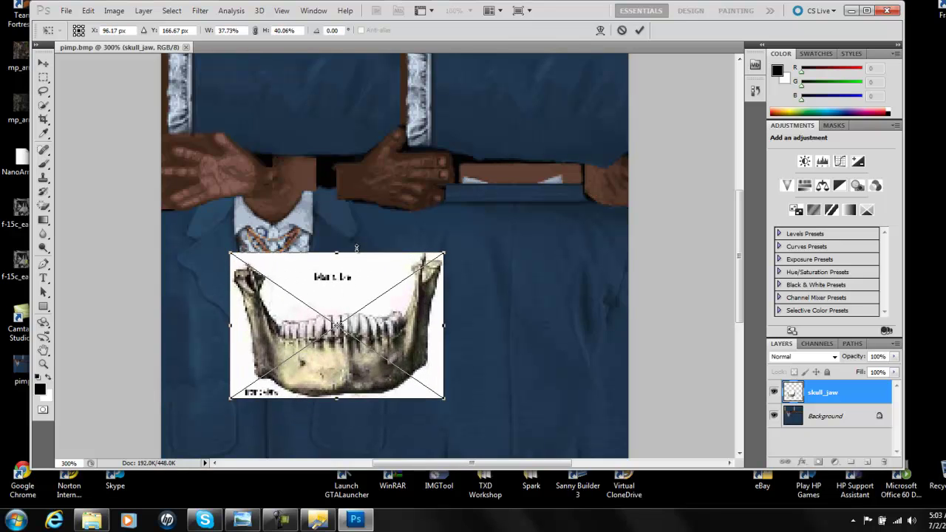
drag(369, 254, 414, 246)
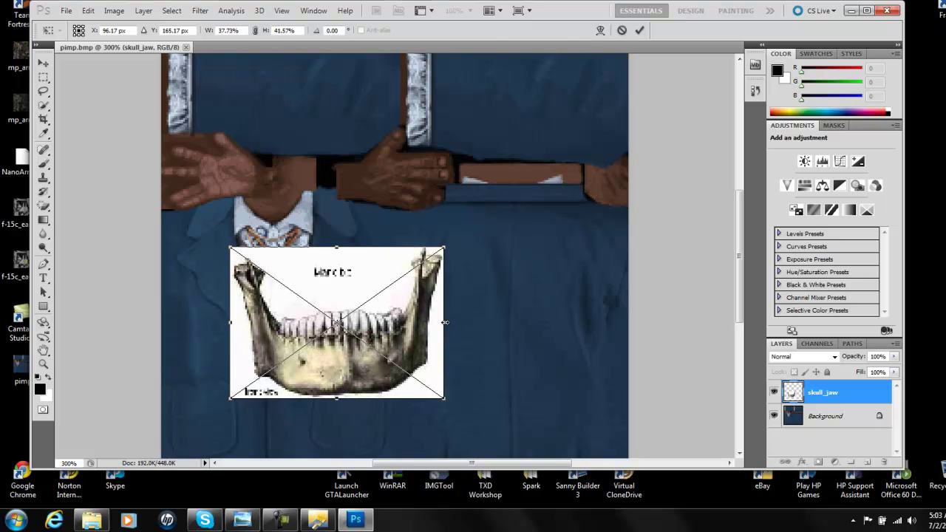
drag(445, 322, 532, 324)
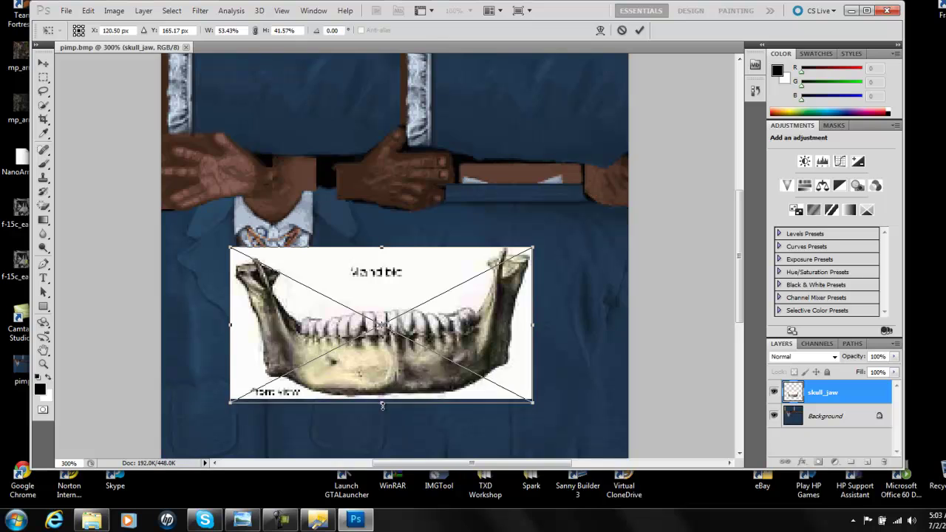
drag(382, 405, 382, 431)
drag(231, 341, 362, 341)
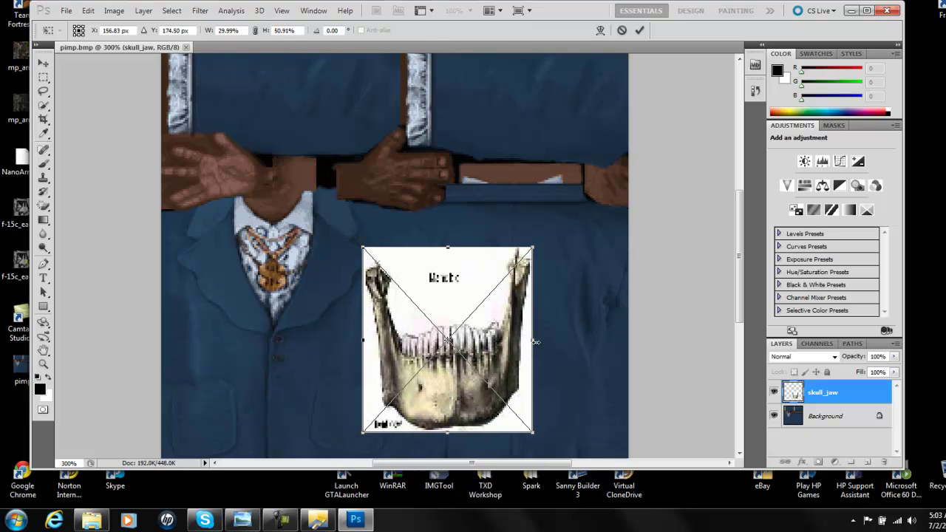
drag(536, 342, 606, 360)
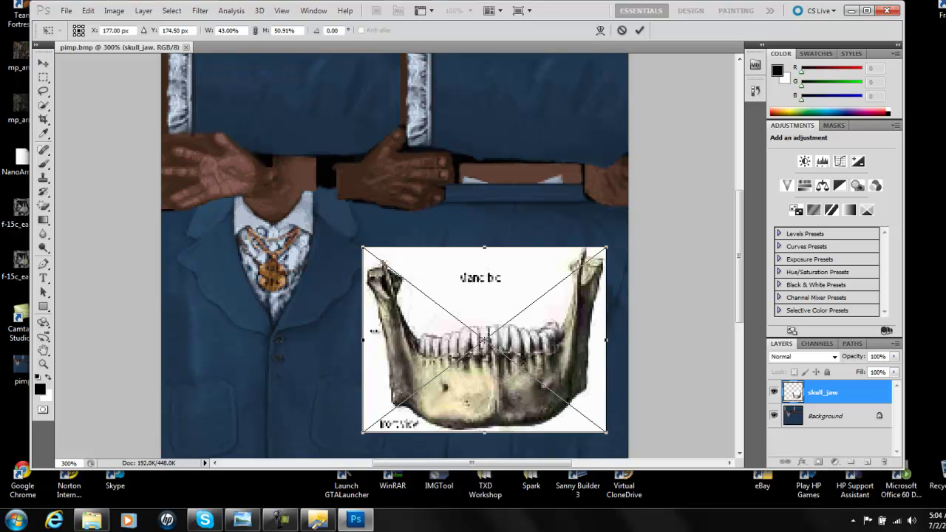
drag(365, 340, 419, 340)
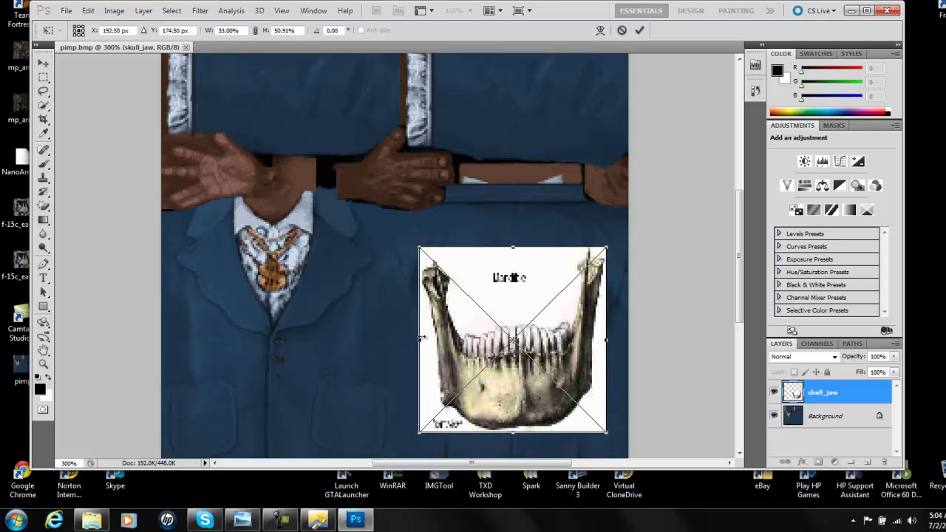
drag(513, 247, 513, 252)
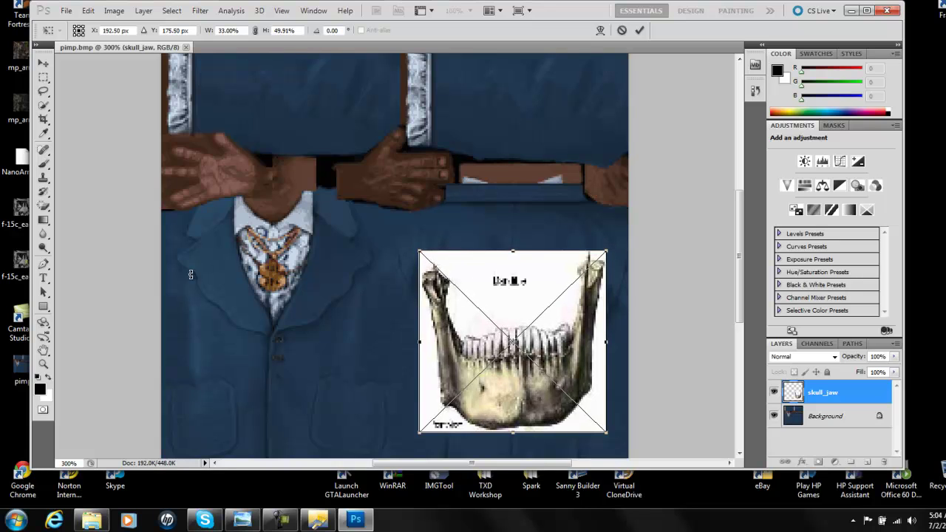
click(43, 211)
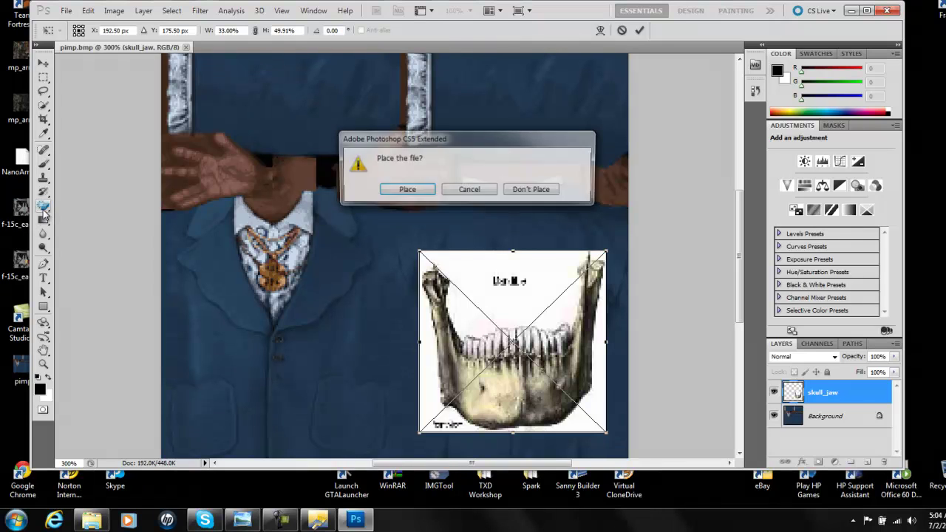
click(405, 190)
- Rasterize the skull_jaw layer and remove the white background around and inside the jaw with the Magic Eraser
click(481, 275)
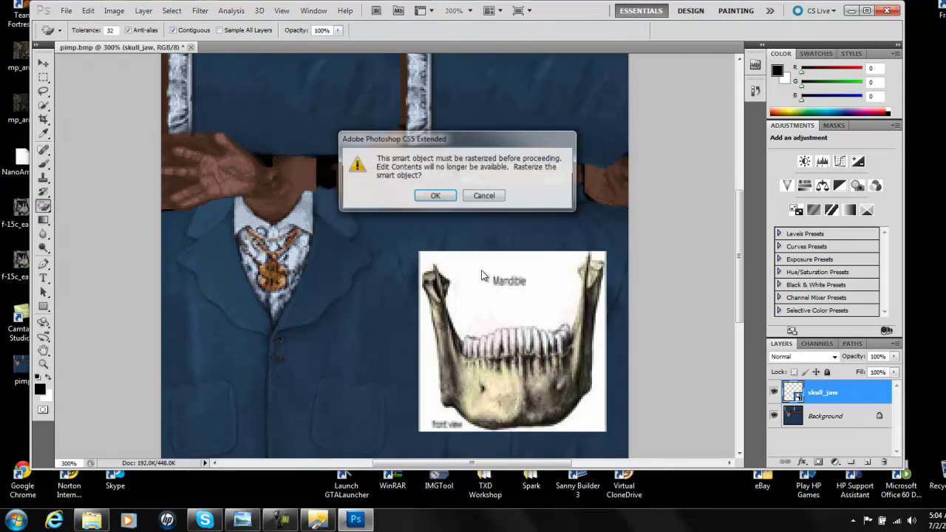
click(436, 195)
click(480, 268)
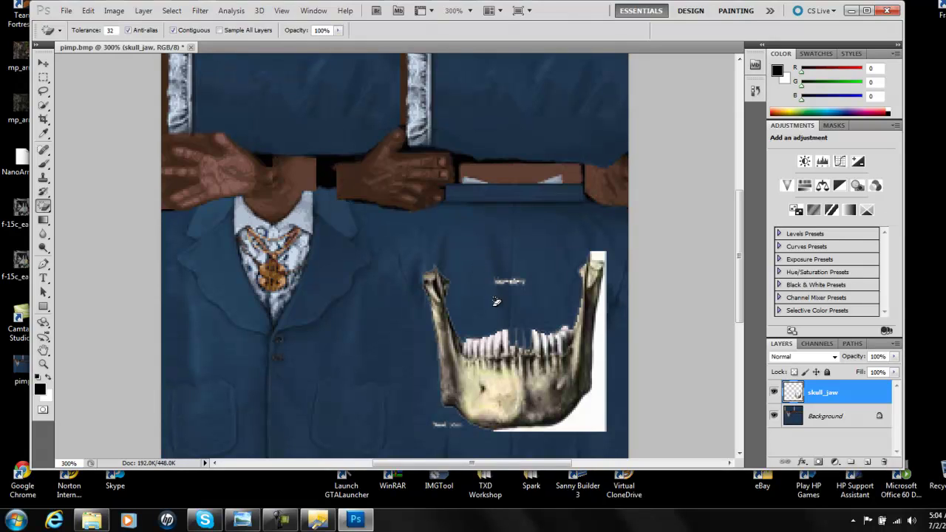
click(602, 414)
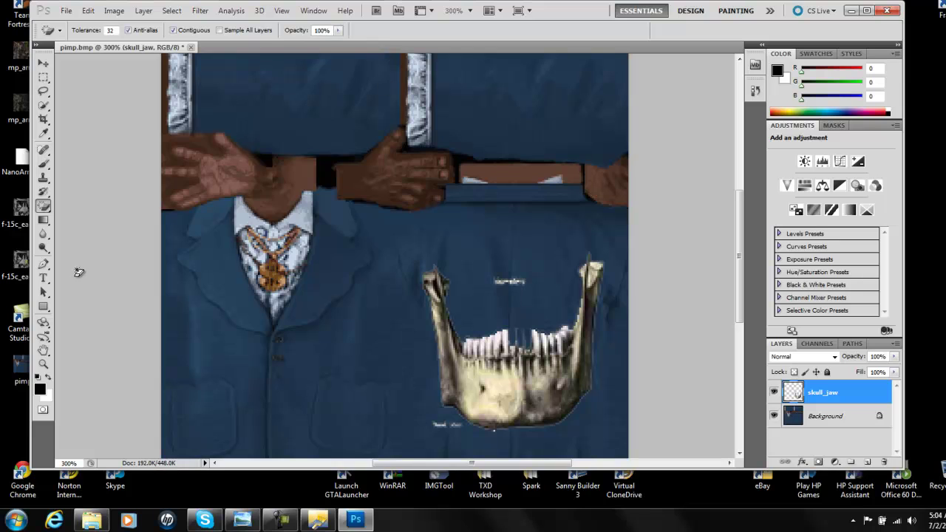
- Save the edited texture to the Desktop as pimp.jpg in JPEG format with High quality 8 and Baseline ("Standard")
click(43, 365)
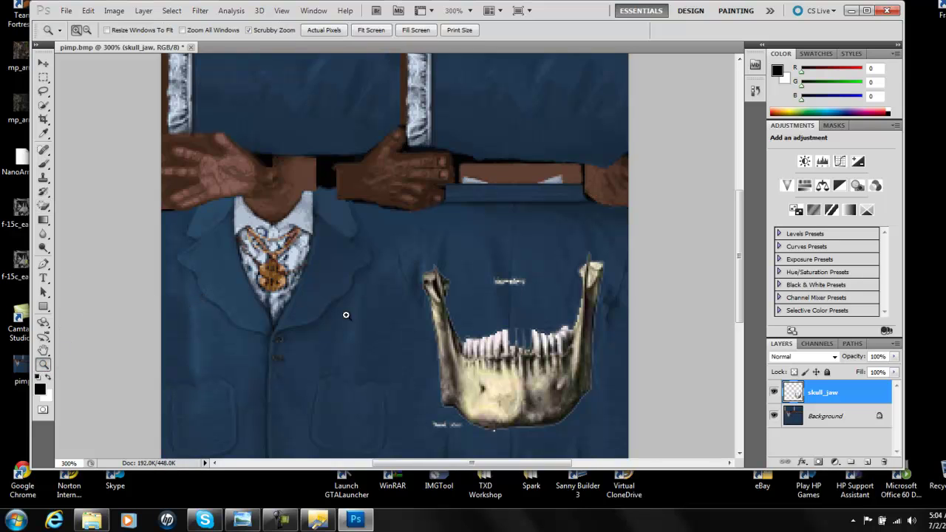
right_click(433, 340)
click(481, 403)
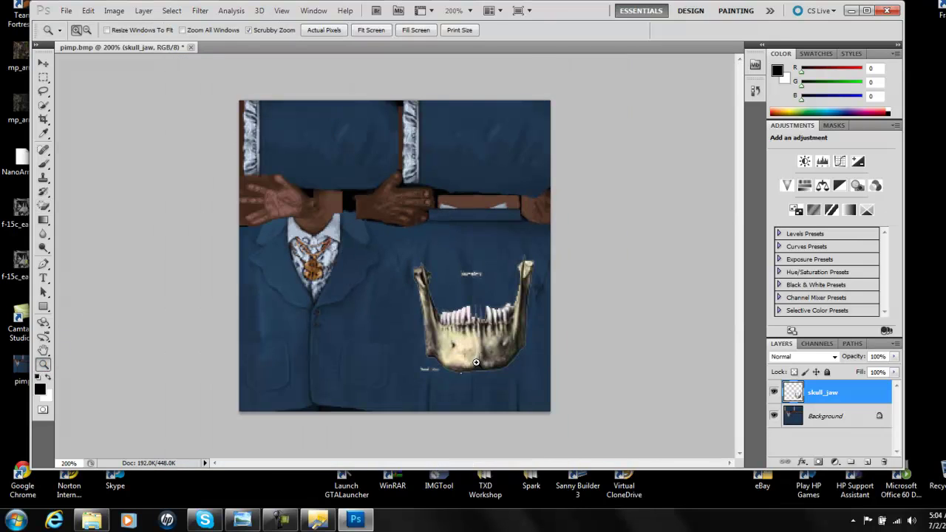
right_click(478, 365)
click(513, 431)
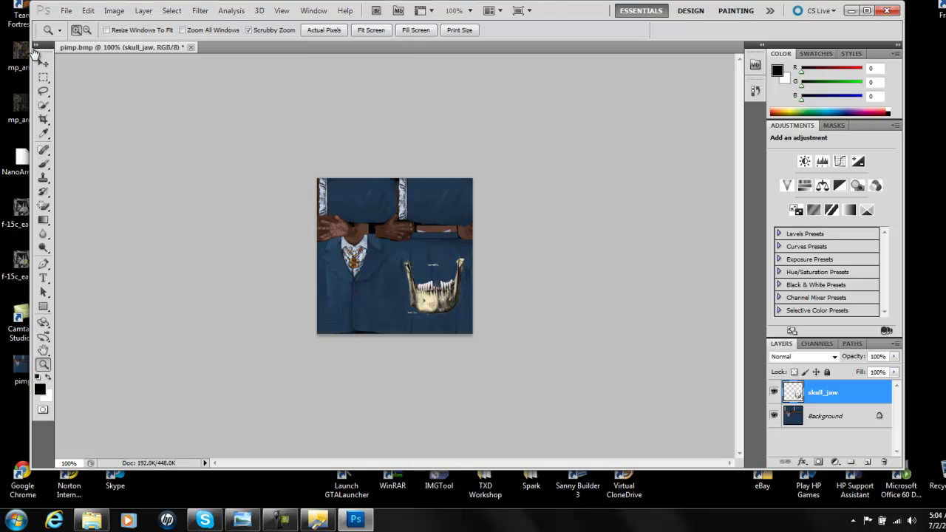
click(65, 11)
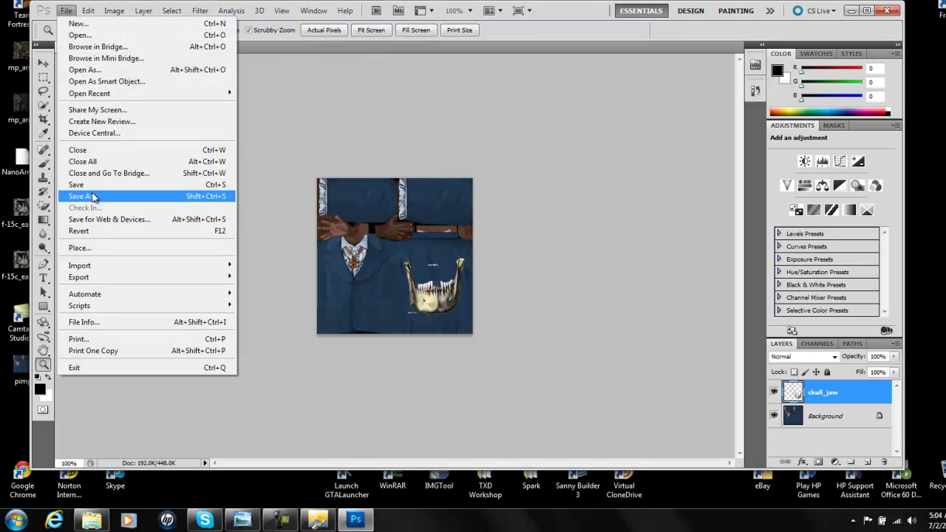
click(94, 198)
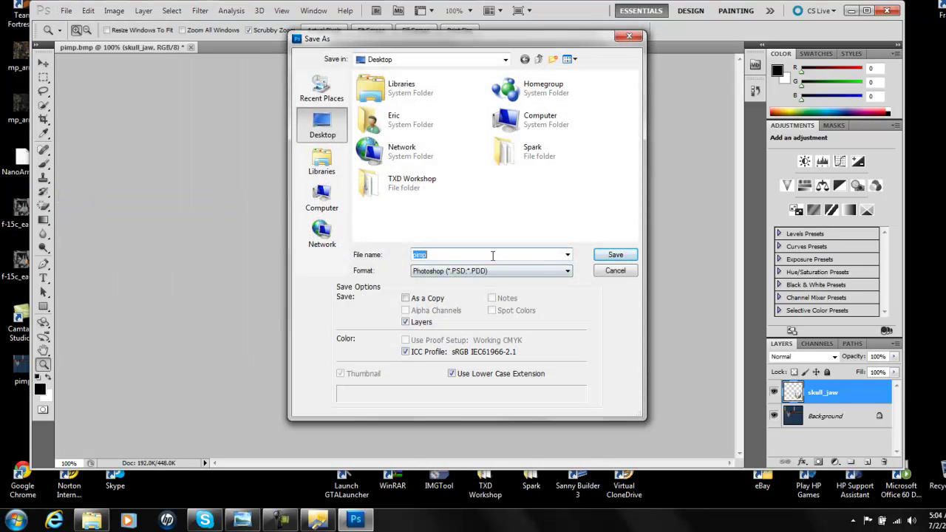
click(569, 270)
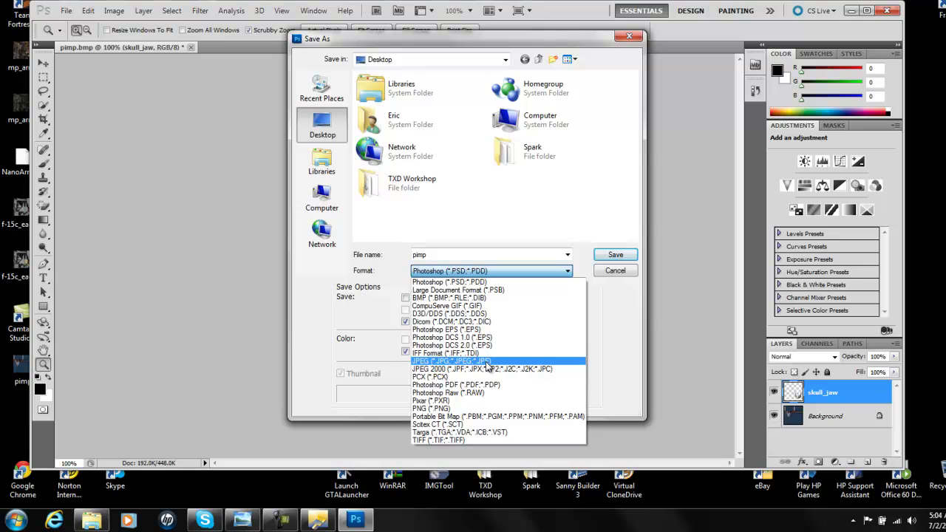
click(472, 362)
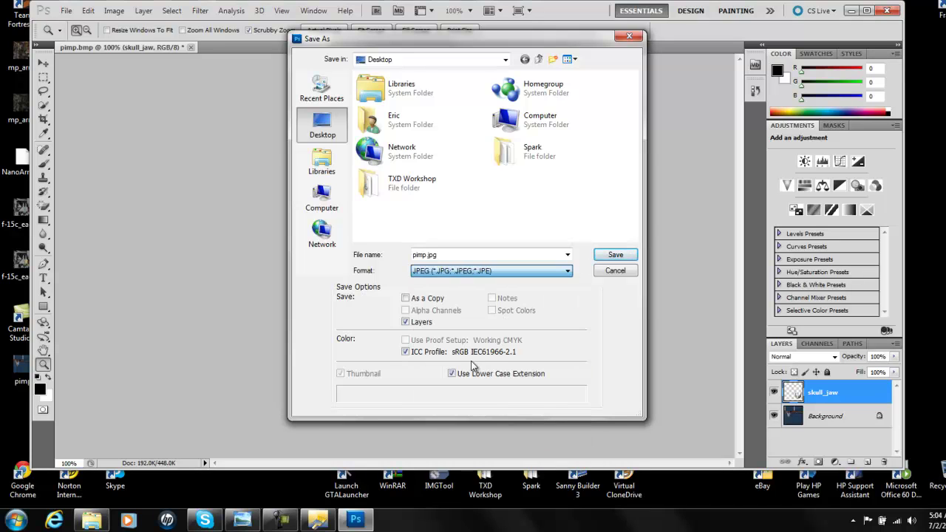
click(614, 255)
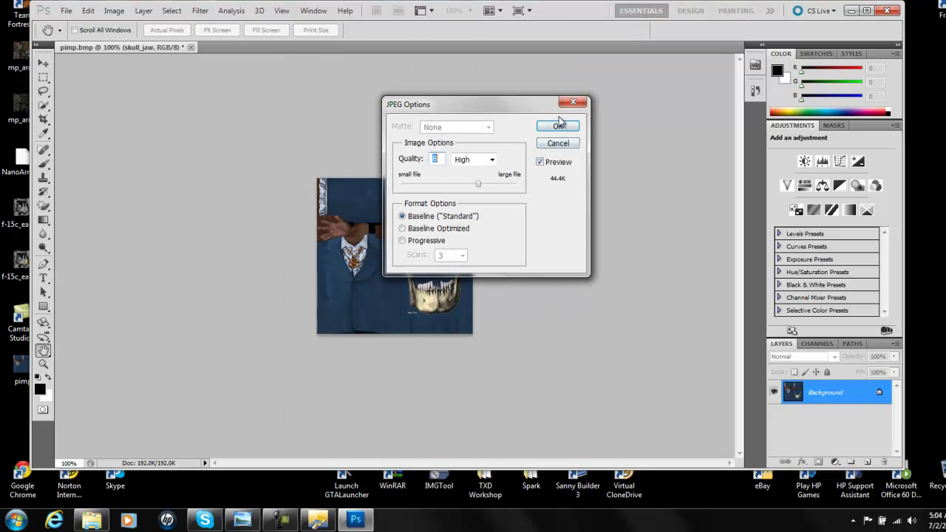
click(559, 126)
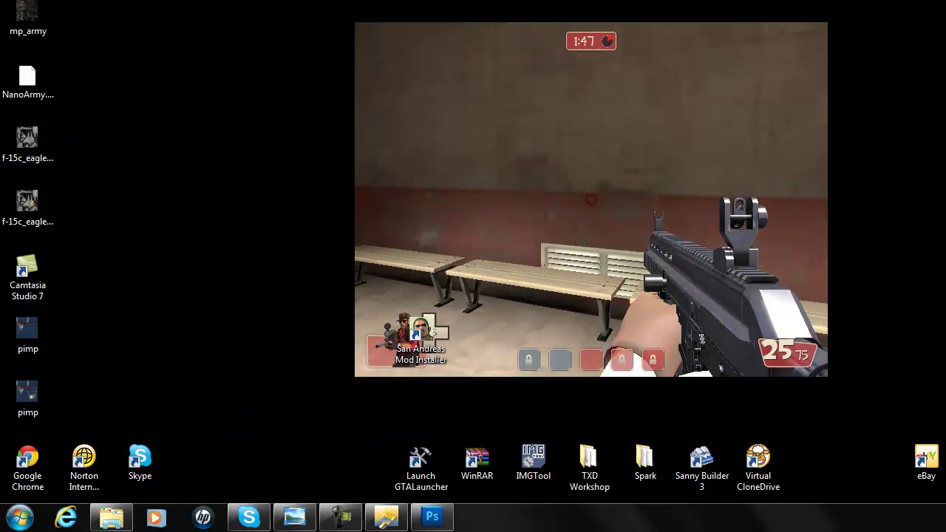
- Search the installed programs for paint and launch Paint
click(20, 518)
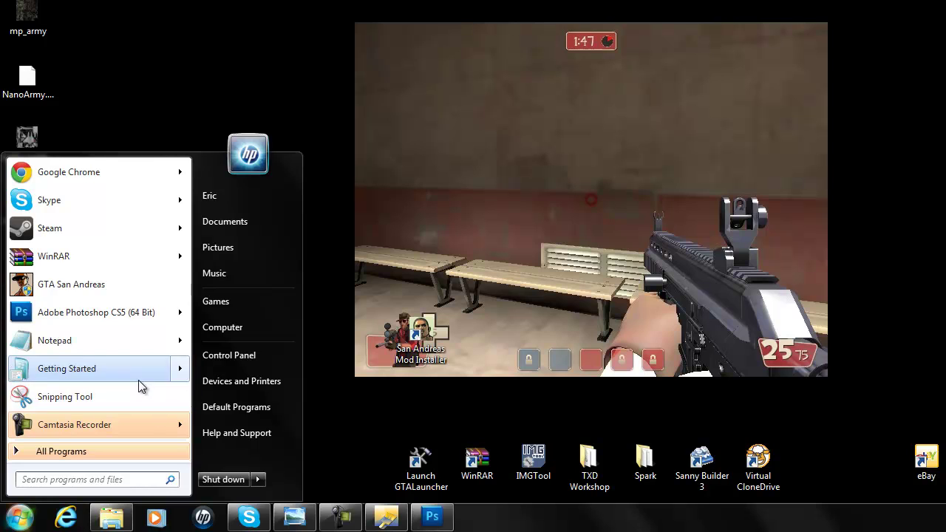
text(ms)
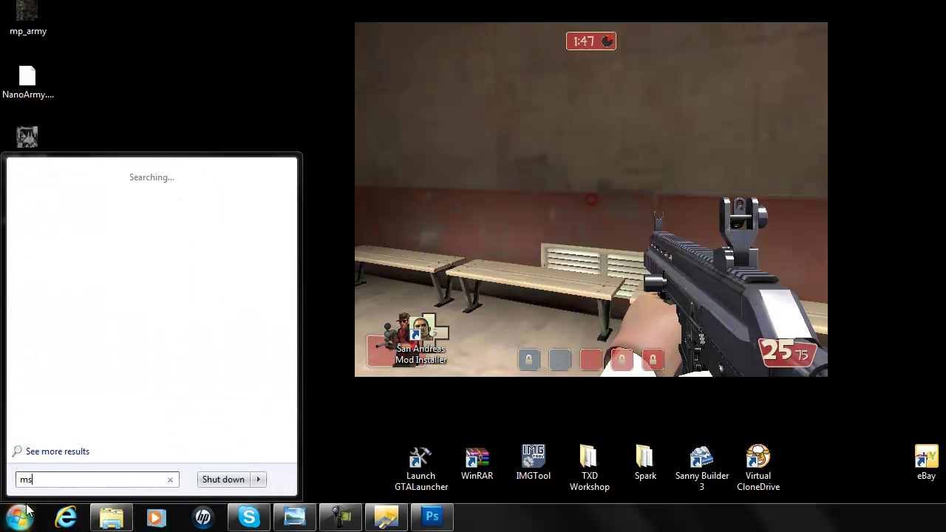
key(BackSpace)
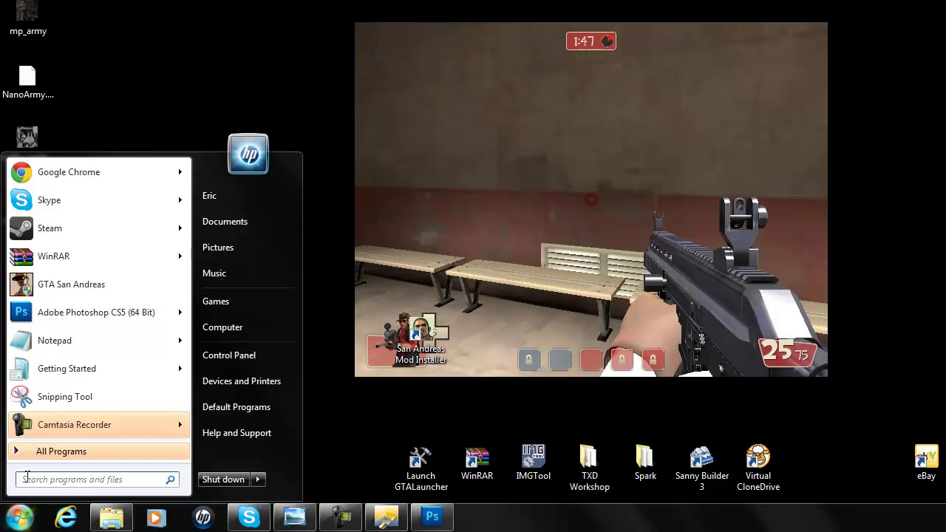
text(naint)
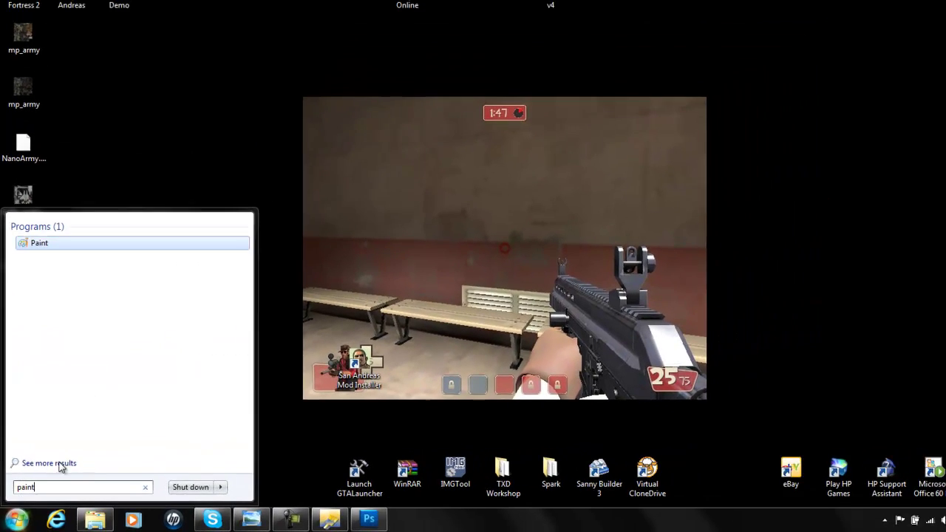
click(71, 293)
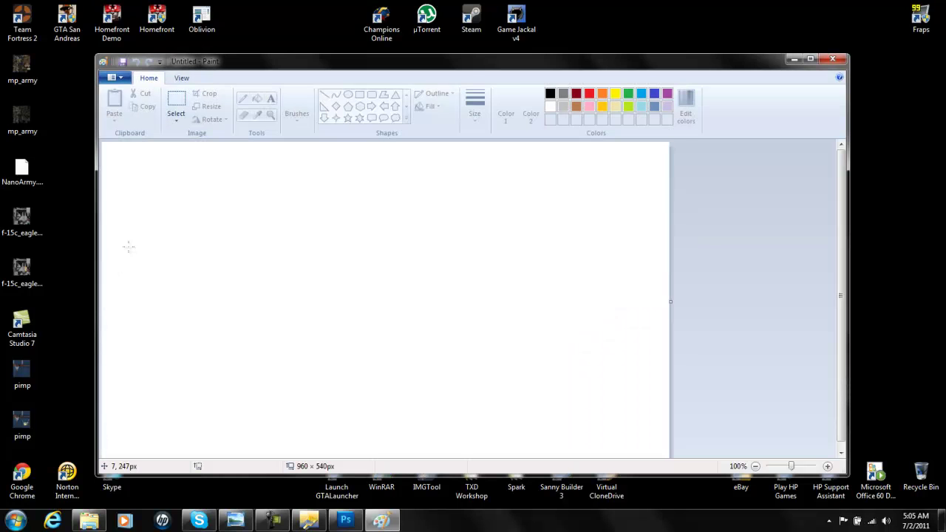
- Open the edited pimp JPEG image from the Desktop in Paint
click(114, 78)
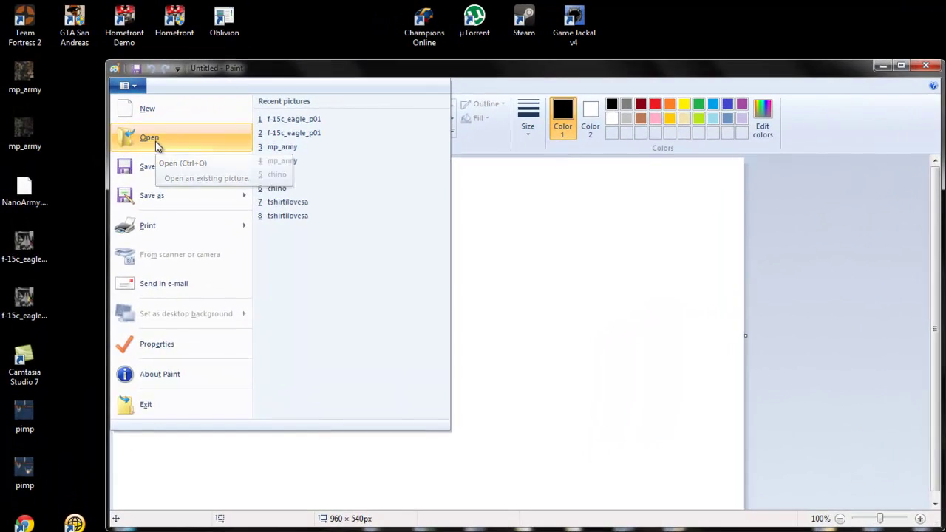
click(151, 138)
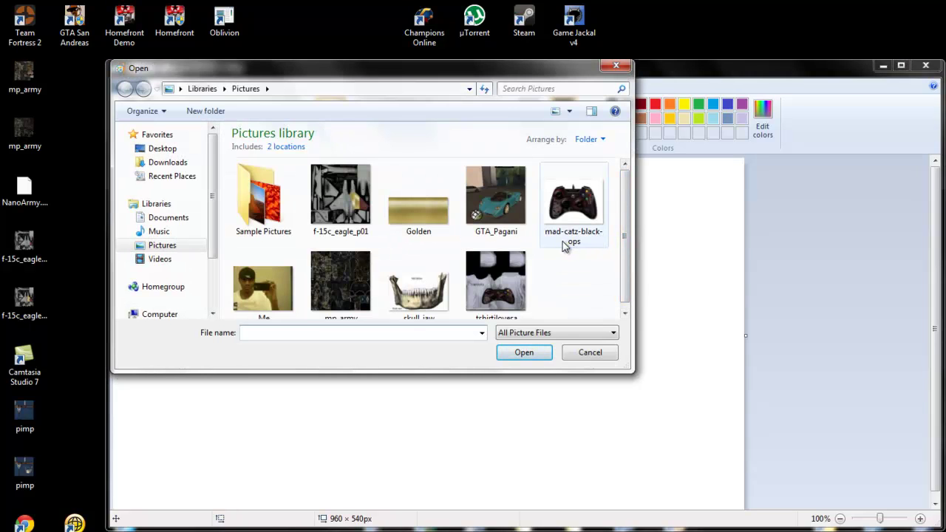
mouse_move(564, 246)
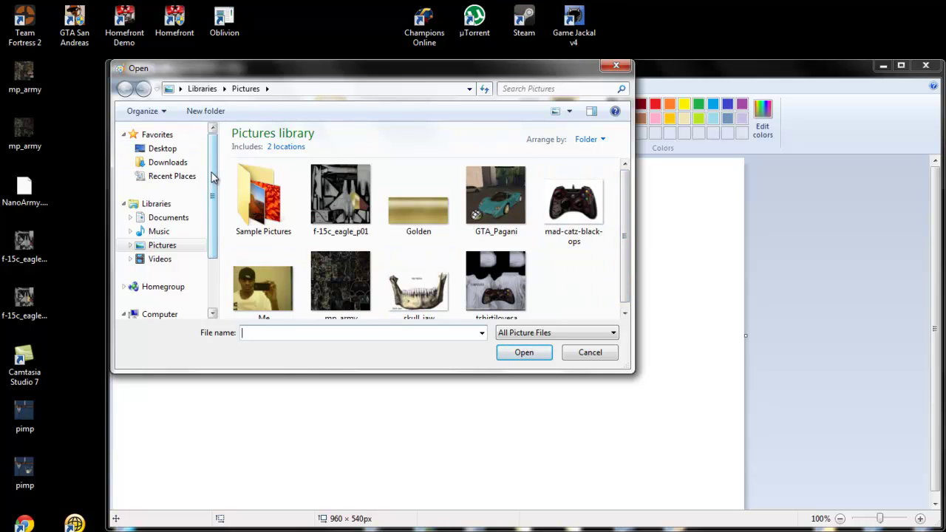
scroll(185, 207, down, 2)
scroll(181, 244, up, 2)
click(188, 150)
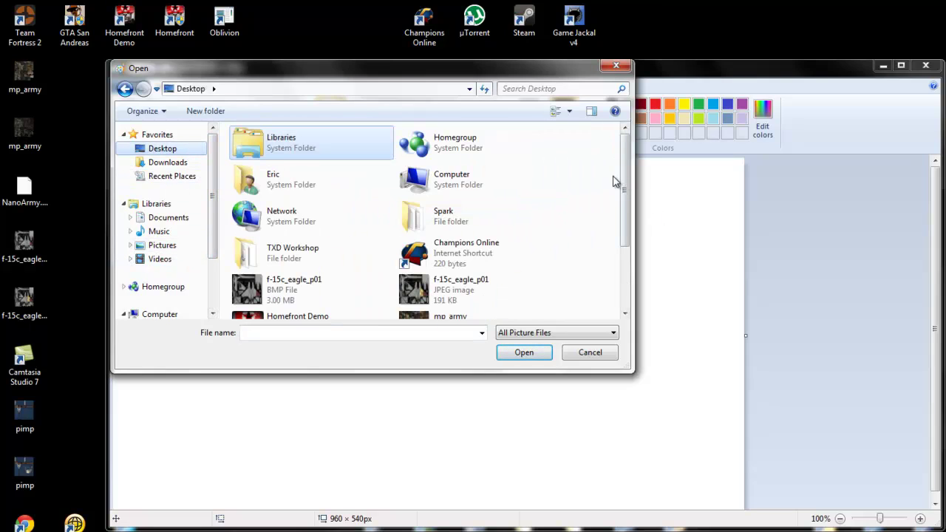
drag(625, 181, 631, 251)
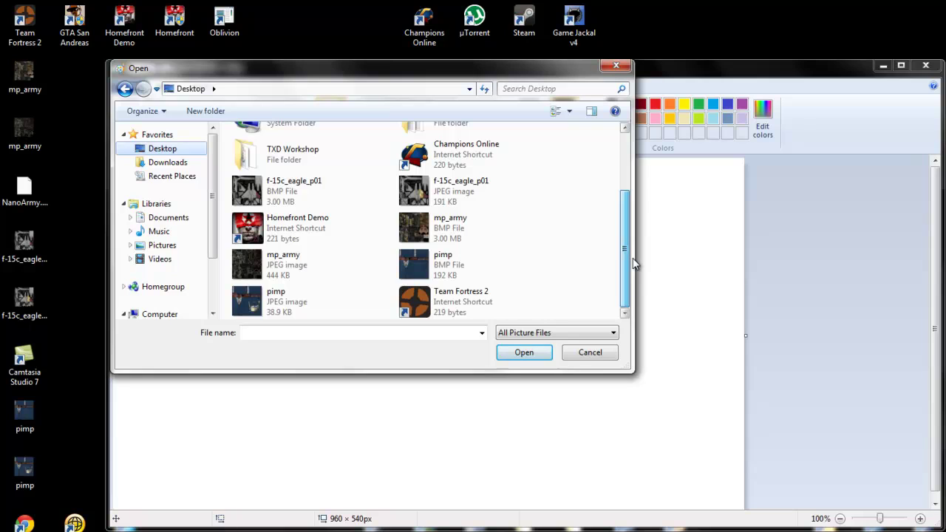
click(312, 303)
click(529, 358)
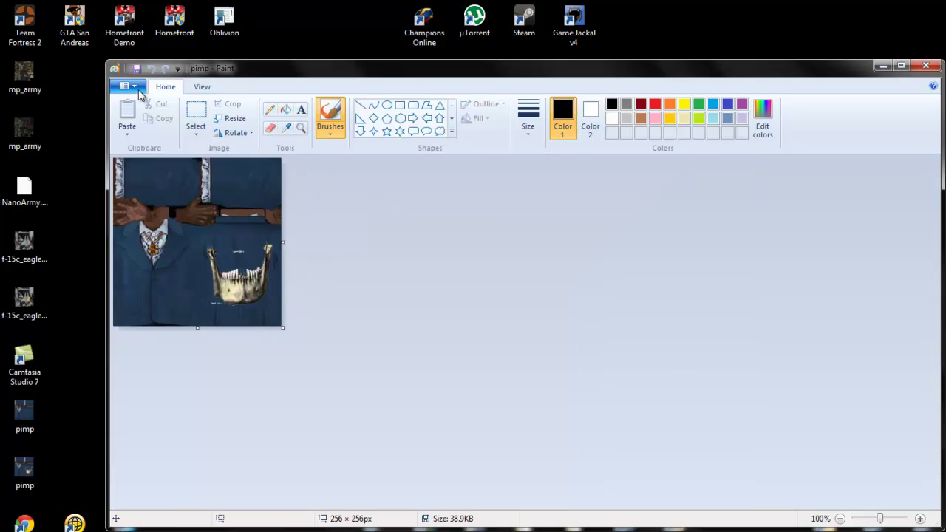
- Save the image as a 24-bit Bitmap named pimp in the Pictures library and close Paint
click(138, 91)
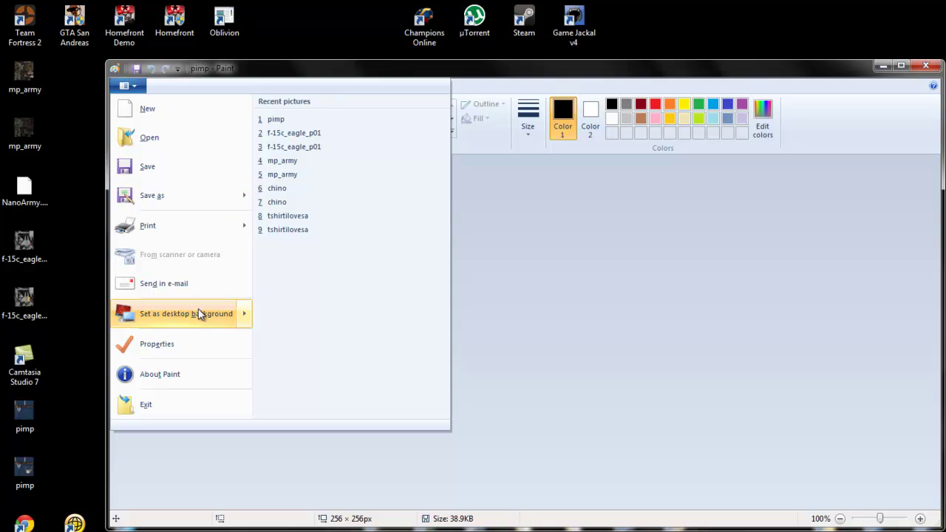
click(183, 201)
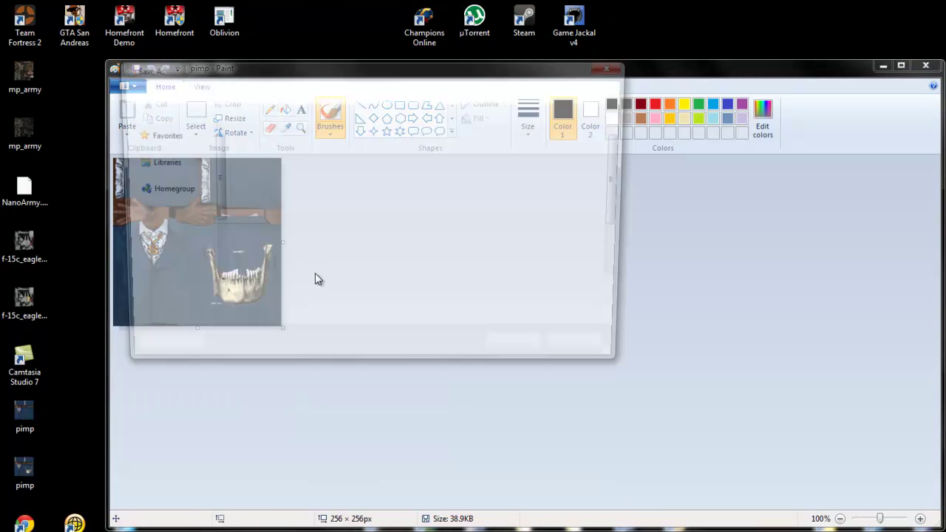
click(621, 324)
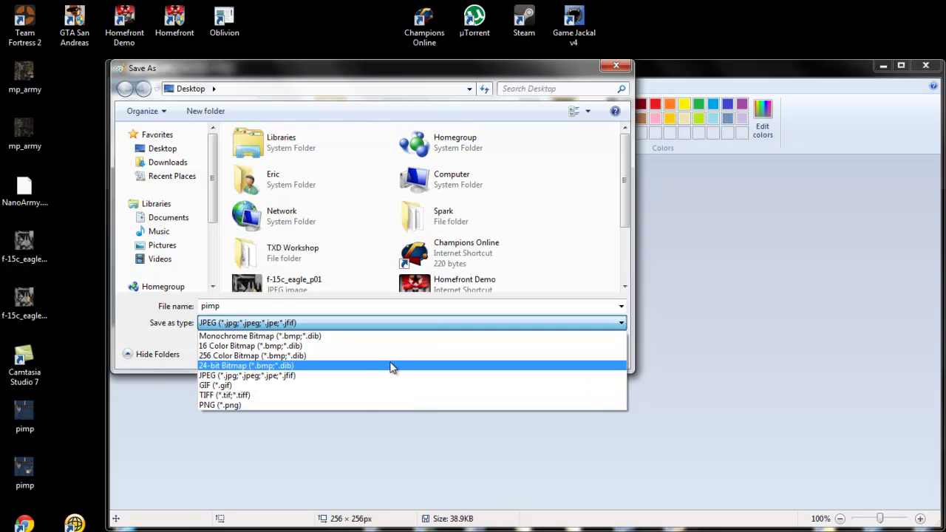
click(361, 366)
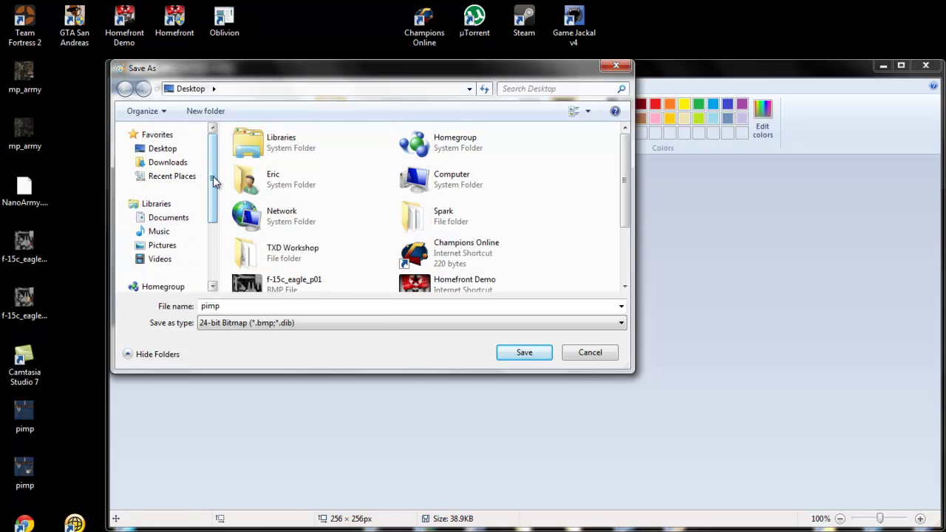
click(524, 353)
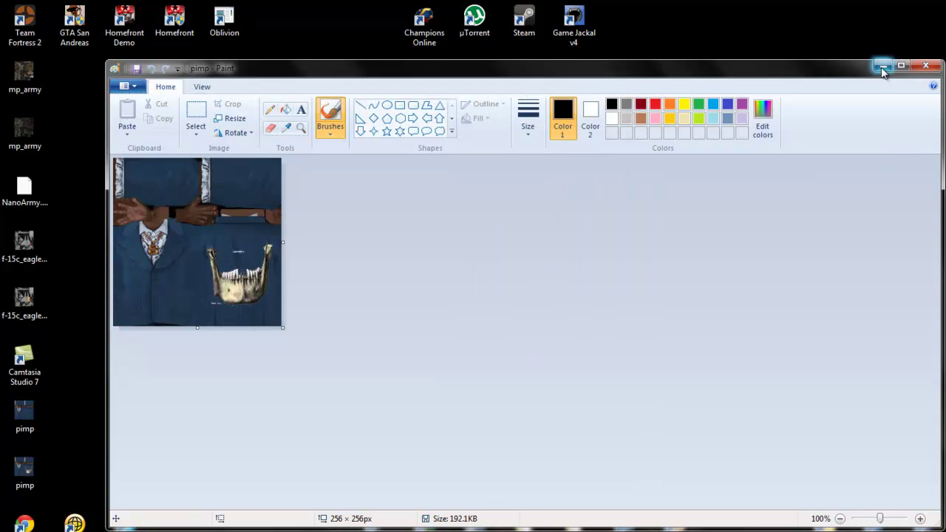
click(926, 66)
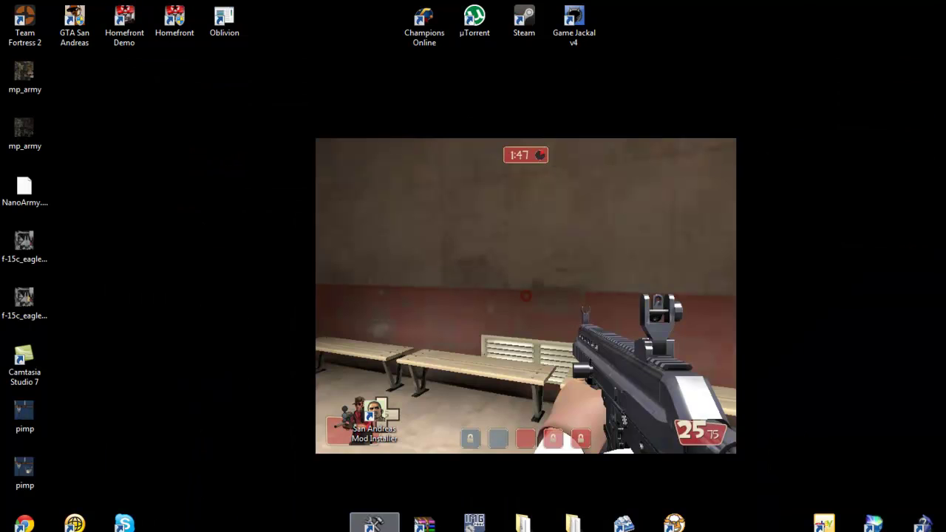
- Launch the Spark application from the Spark folder on the desktop and minimize the folder window
click(575, 522)
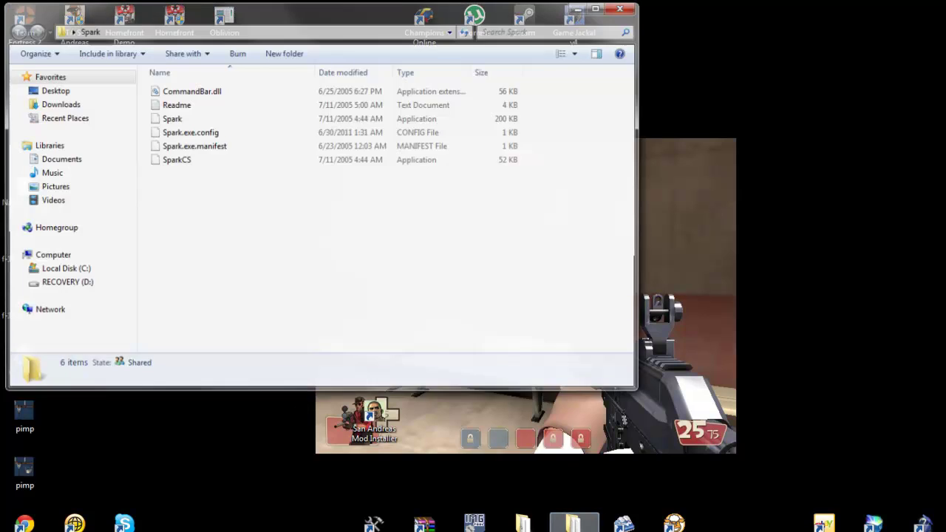
double_click(190, 119)
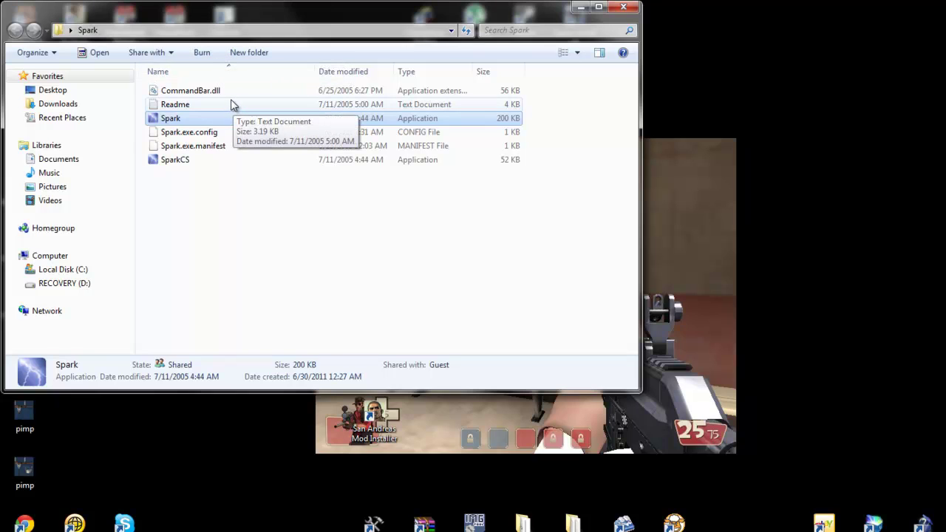
click(581, 8)
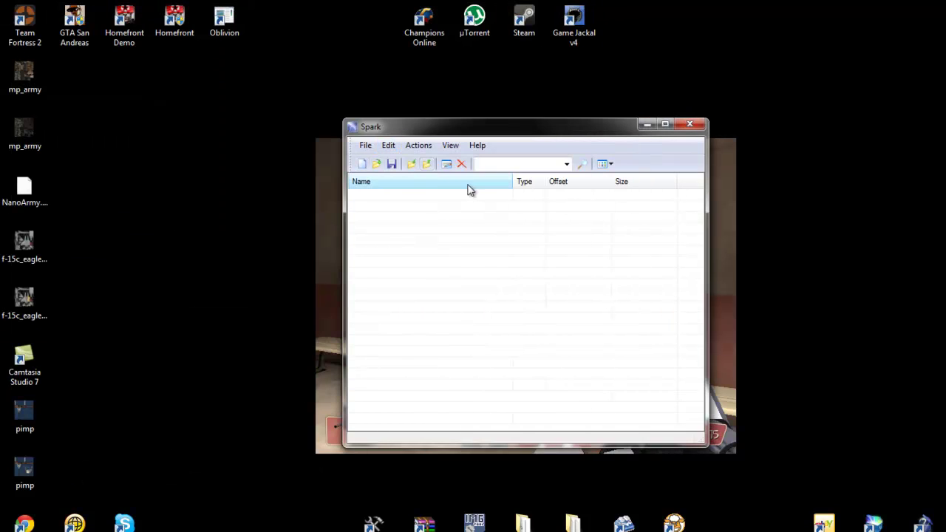
- Open the player.img archive from the models folder in Spark and minimize the Spark window
click(365, 145)
click(378, 178)
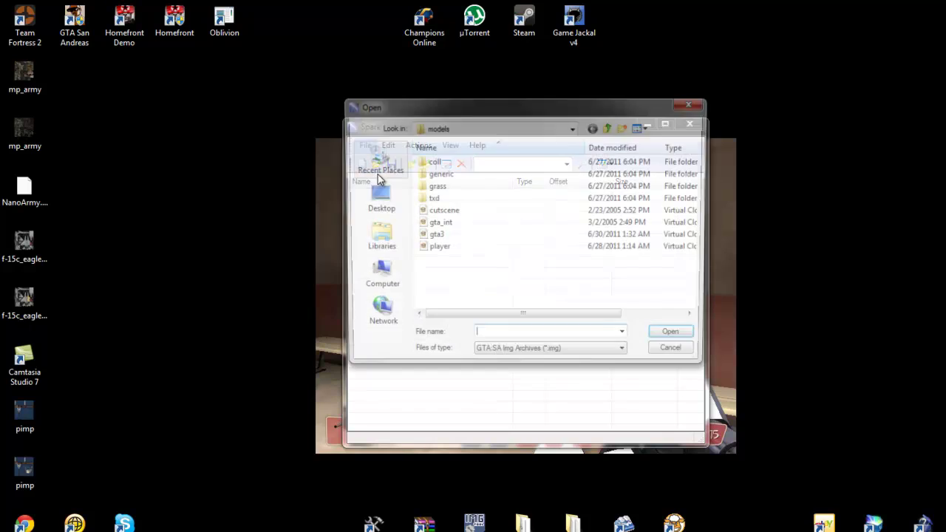
click(436, 248)
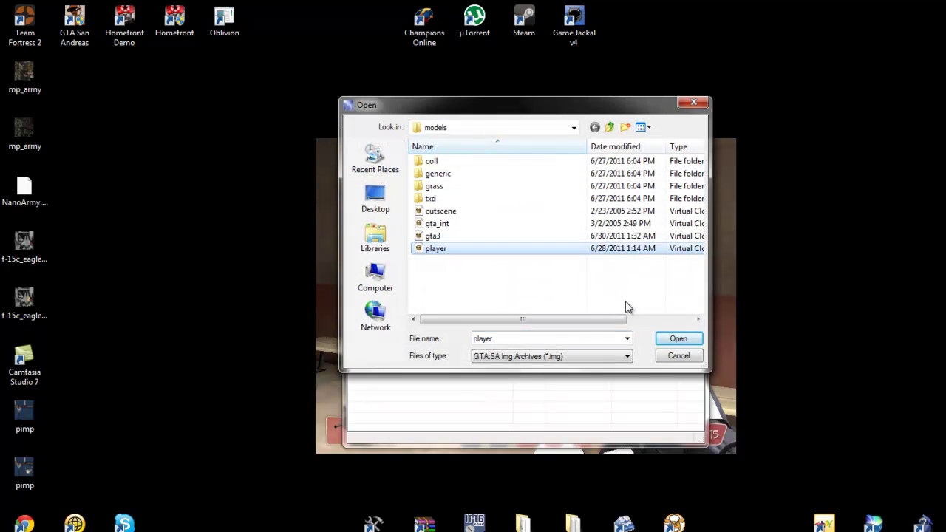
click(678, 339)
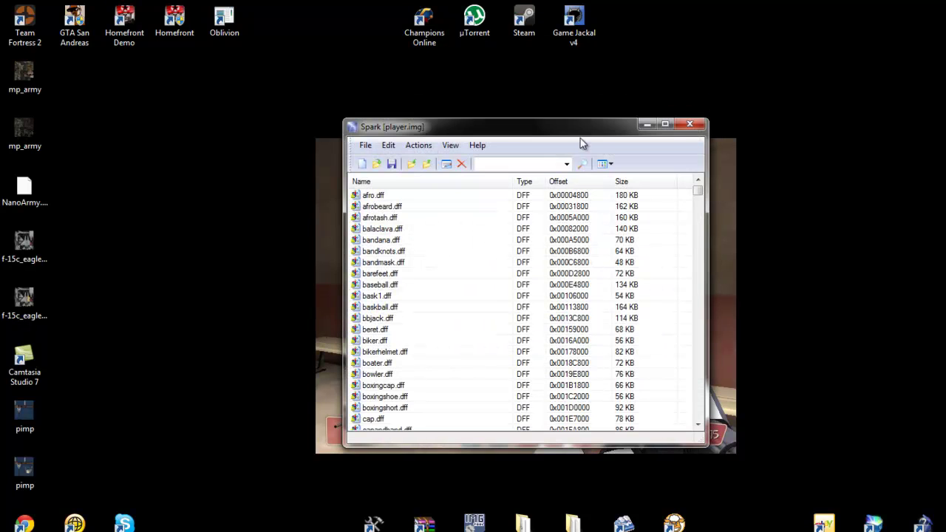
click(497, 161)
click(647, 123)
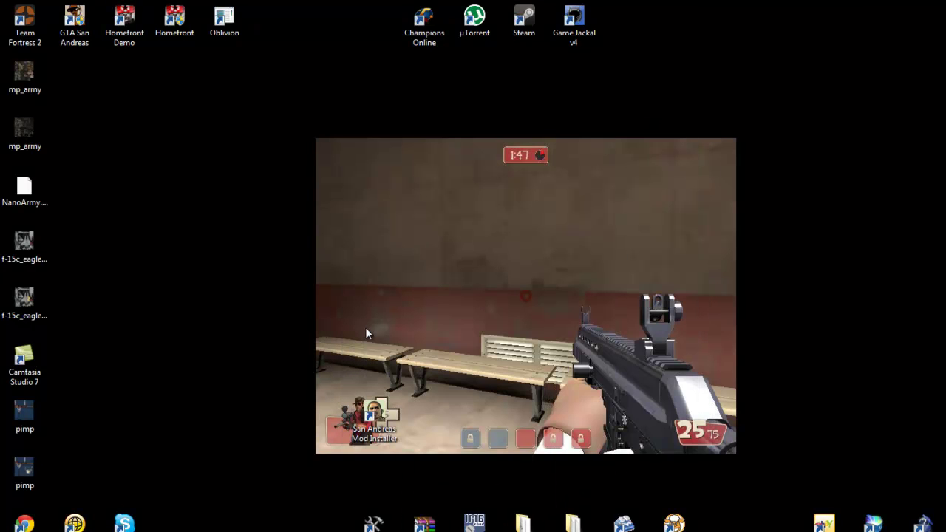
- Switch to TXD Workshop and replace the pimp texture in pimp.txd by importing the pimp bitmap from the Pictures library
mouse_move(374, 523)
click(352, 456)
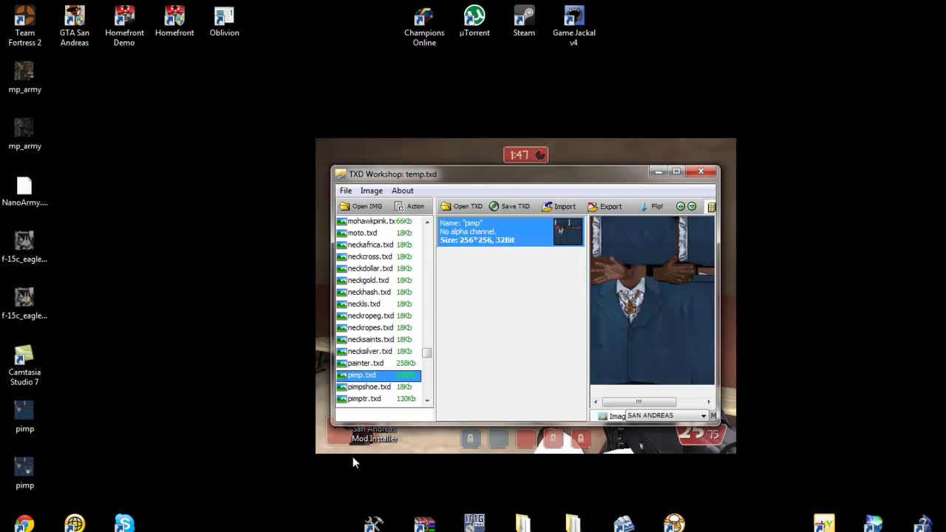
click(559, 206)
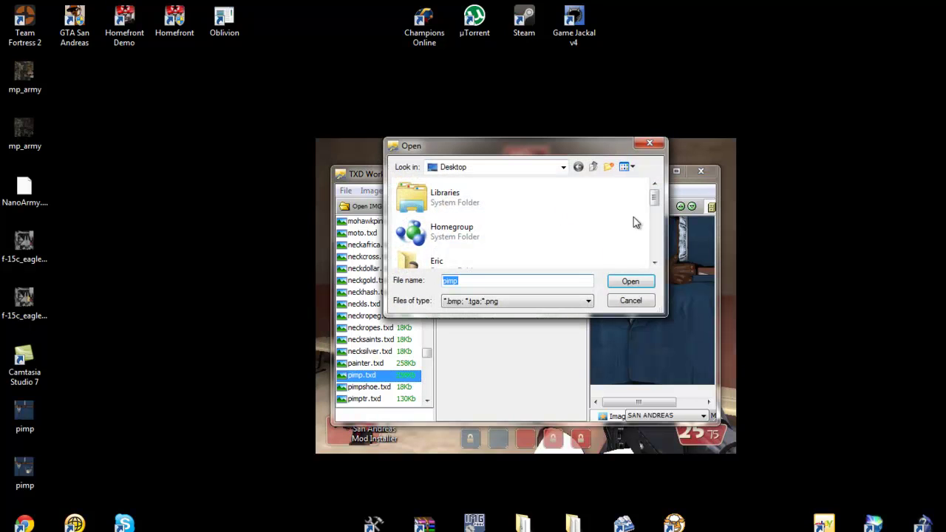
drag(654, 204, 655, 255)
click(563, 167)
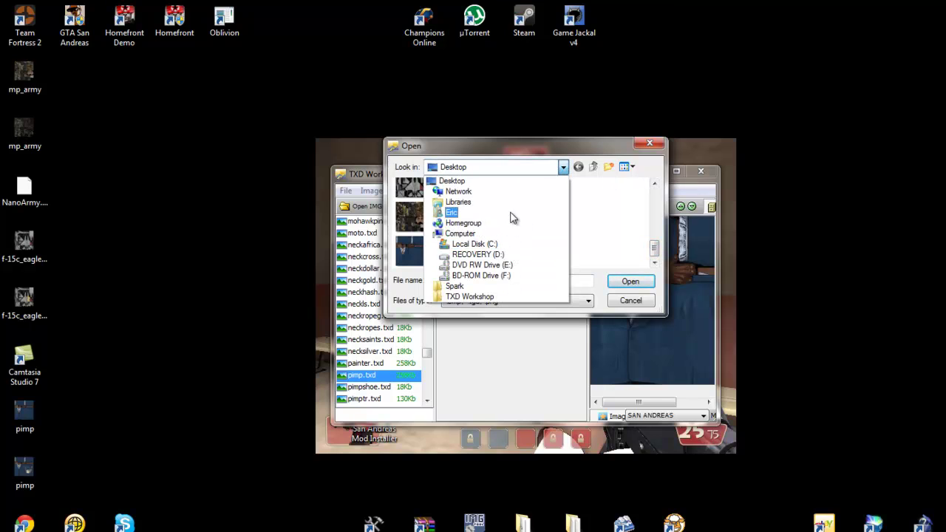
click(511, 203)
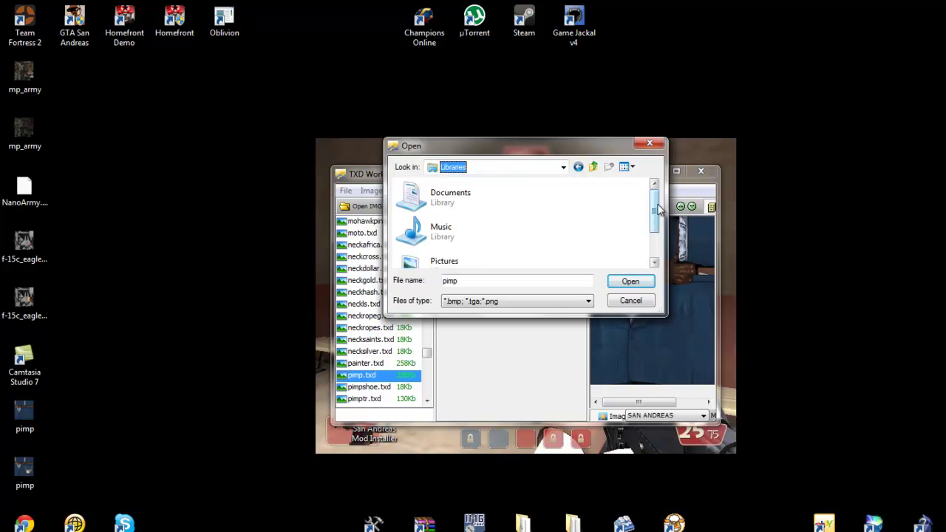
scroll(660, 211, down, 1)
double_click(521, 217)
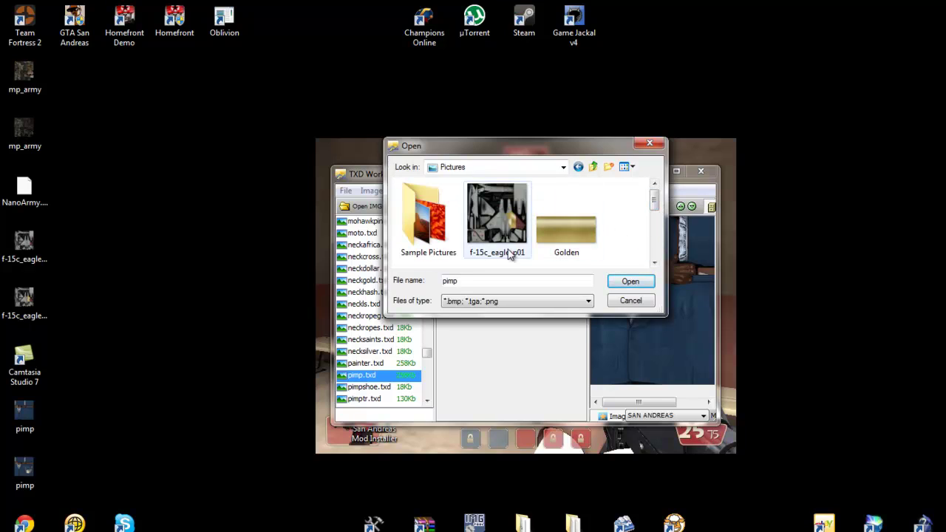
drag(655, 200, 657, 230)
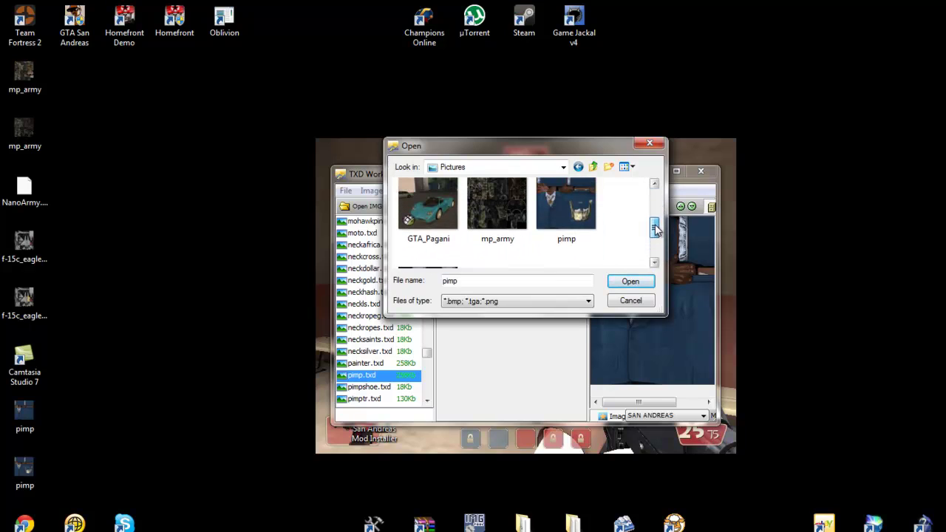
click(566, 206)
click(632, 283)
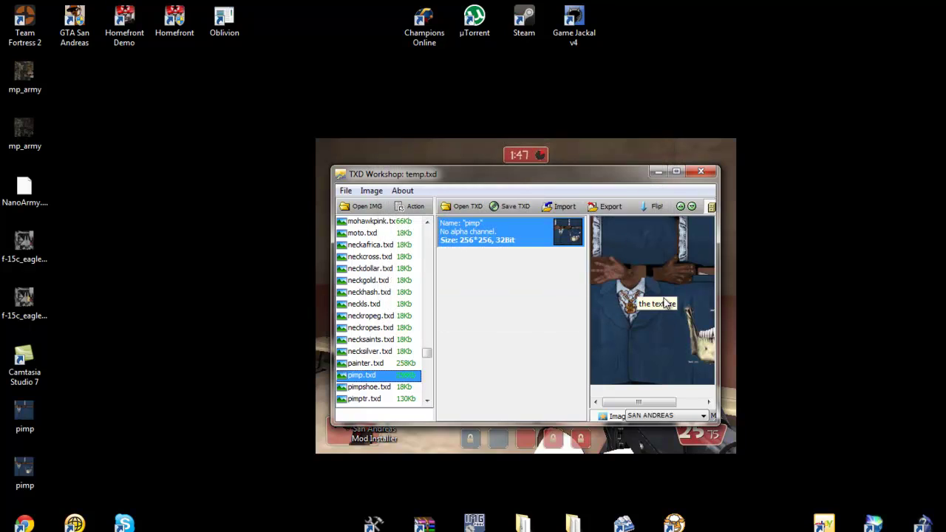
mouse_move(639, 402)
mouse_down()
mouse_move(664, 401)
mouse_move(639, 402)
mouse_up()
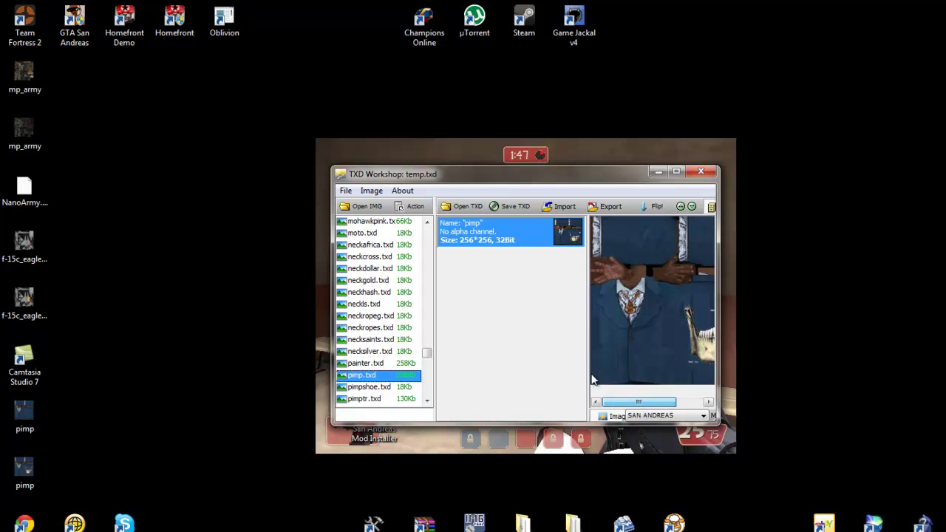
- Save the modified texture dictionary as pimp in .txd format in the Pictures library
click(345, 192)
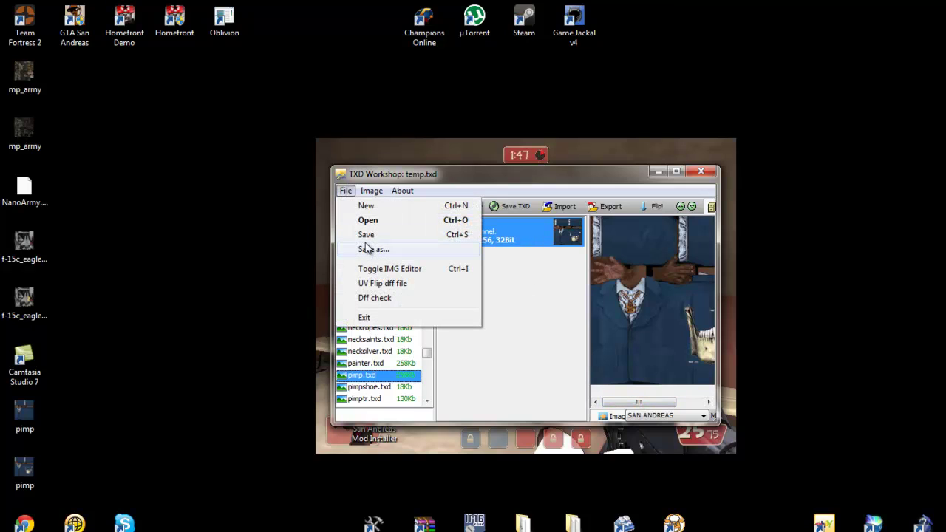
click(373, 250)
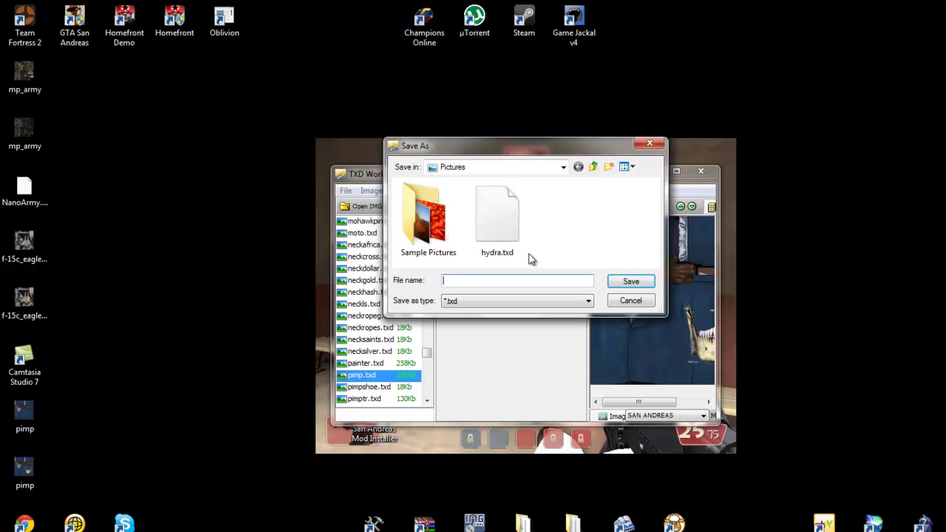
text(p)
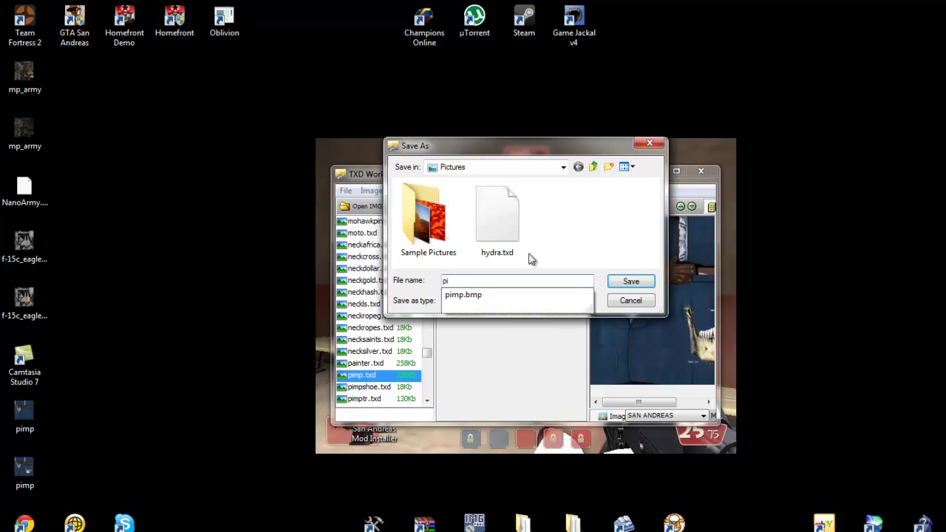
text(i)
click(599, 289)
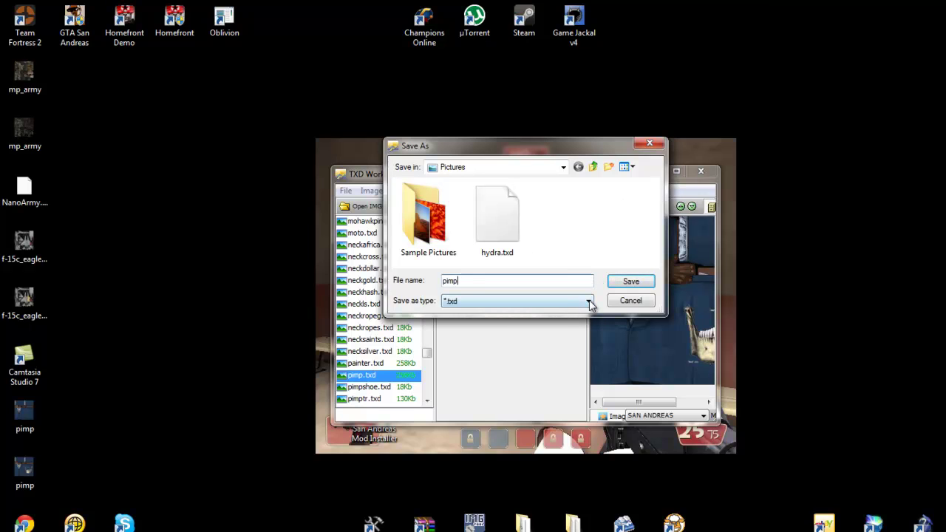
click(590, 303)
click(590, 302)
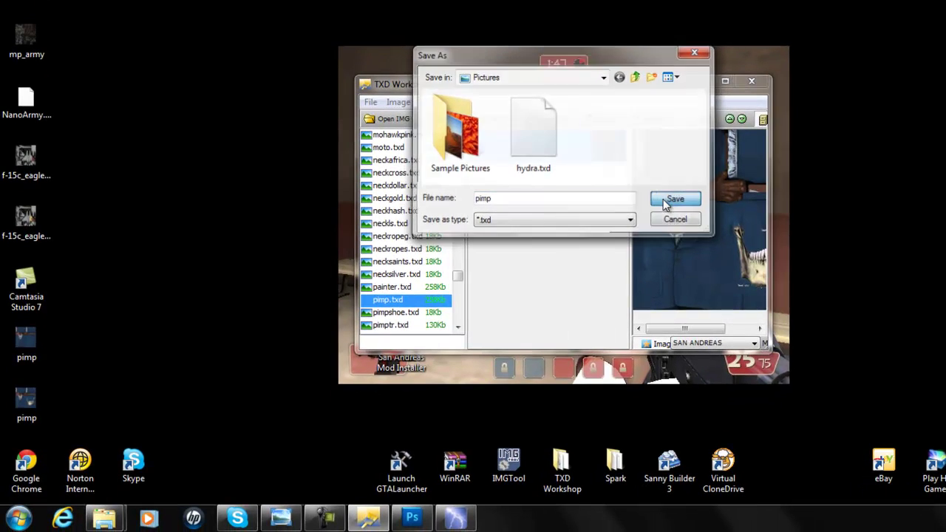
click(676, 198)
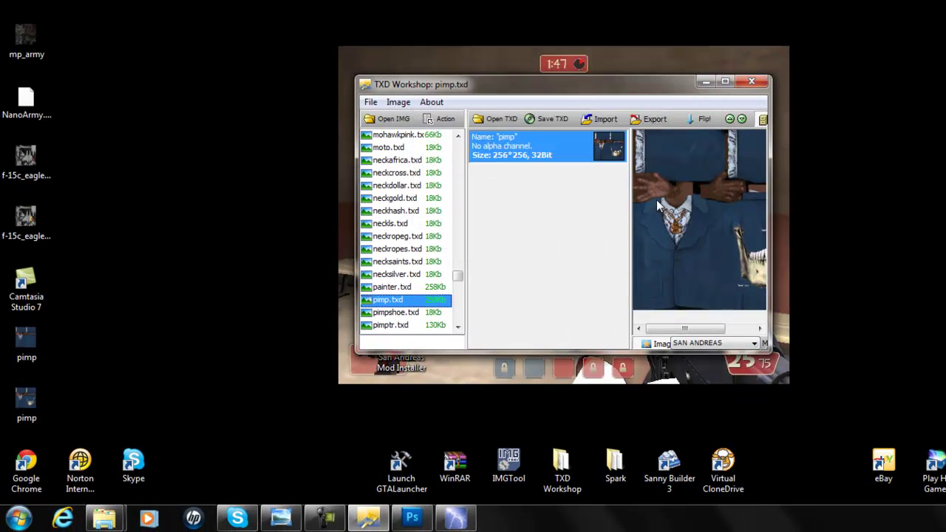
- Minimize TXD Workshop, switch back to Spark and search the player.img archive for pimp.txd
click(705, 82)
click(456, 517)
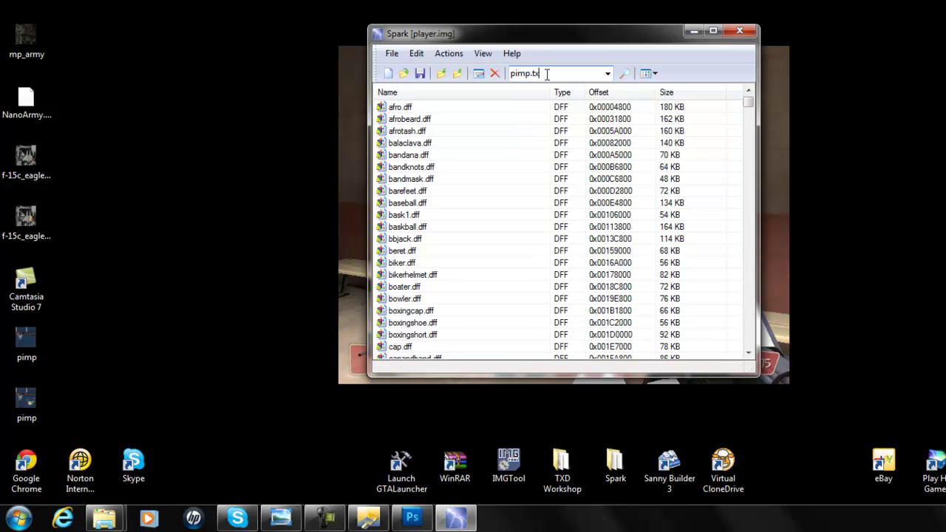
key(Return)
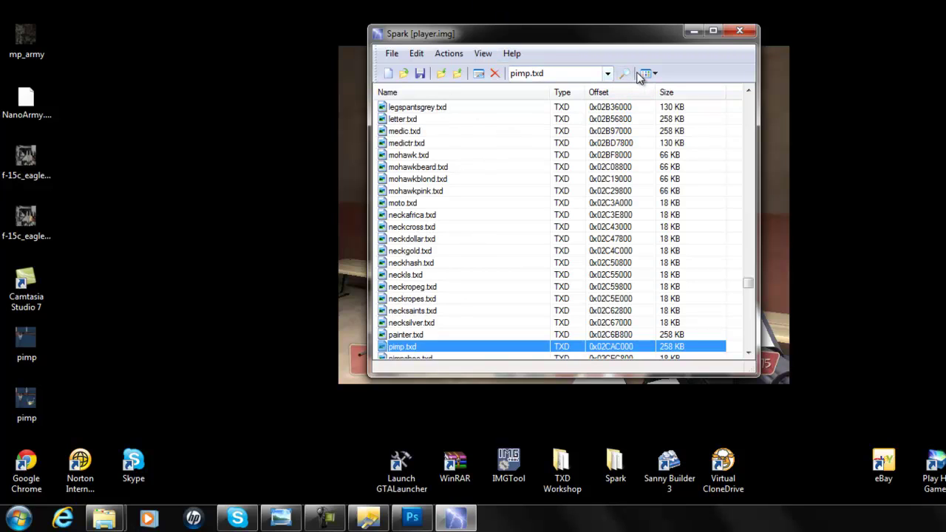
- Import pimp.txd from the Pictures library into the player.img archive and search the archive for pimp.txd
click(442, 73)
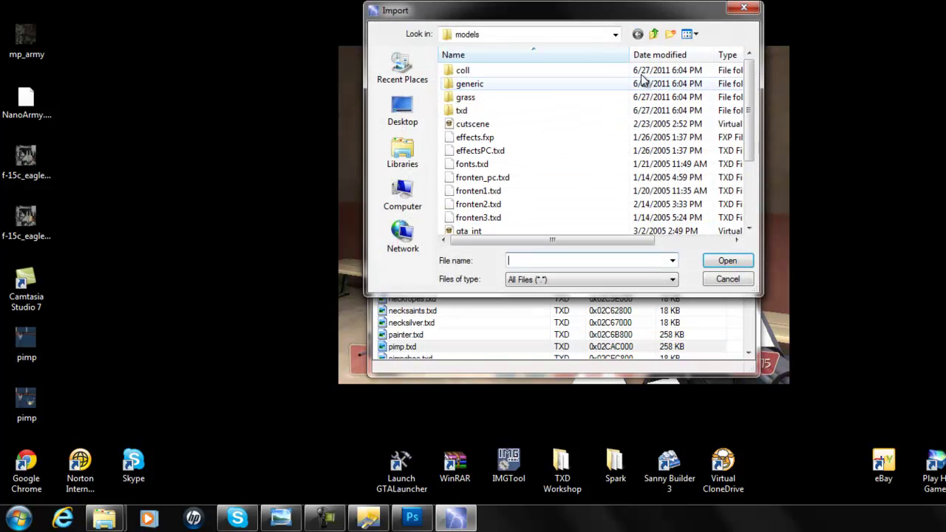
click(403, 155)
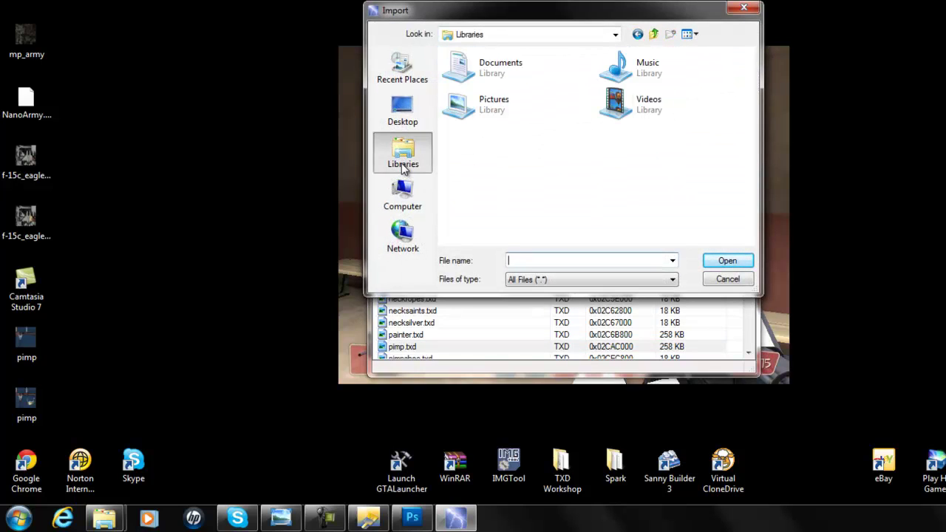
double_click(523, 123)
drag(745, 122, 755, 201)
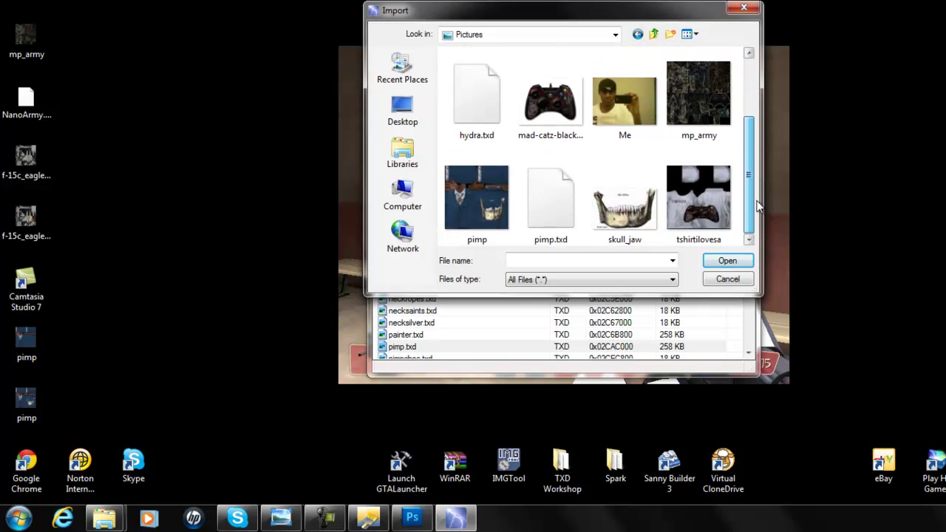
click(520, 212)
click(728, 260)
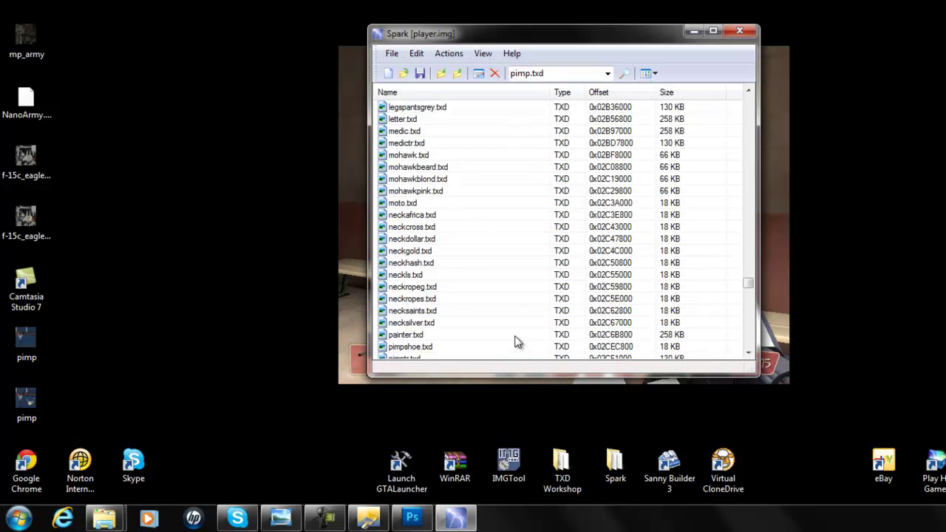
click(593, 78)
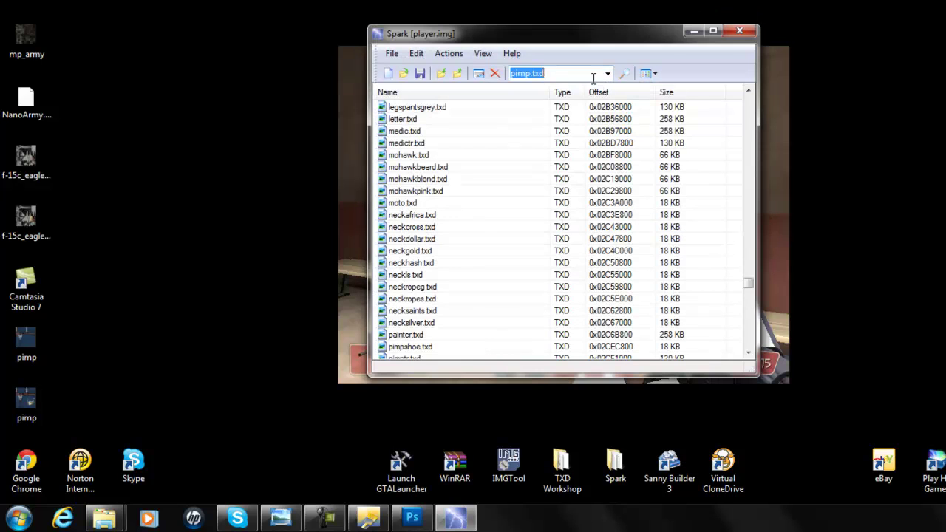
key(Return)
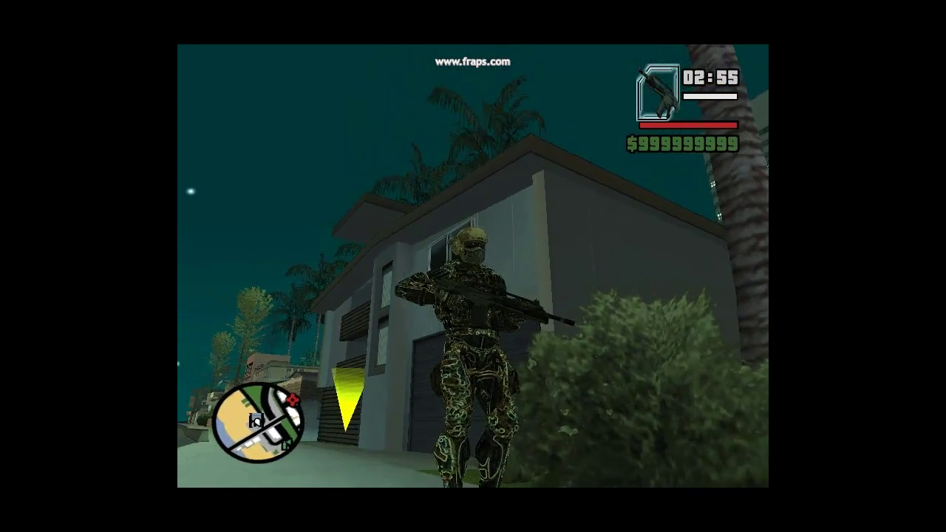
key(e)
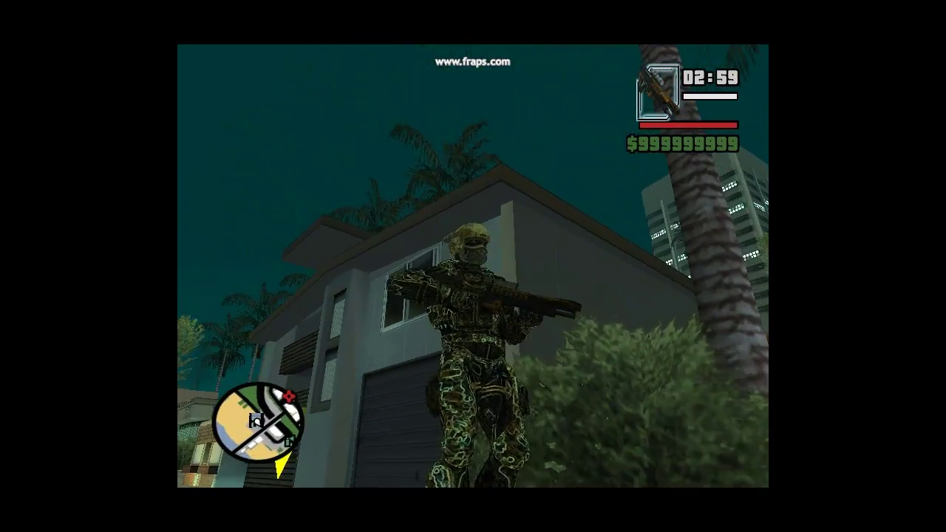
key(e)
key(e)
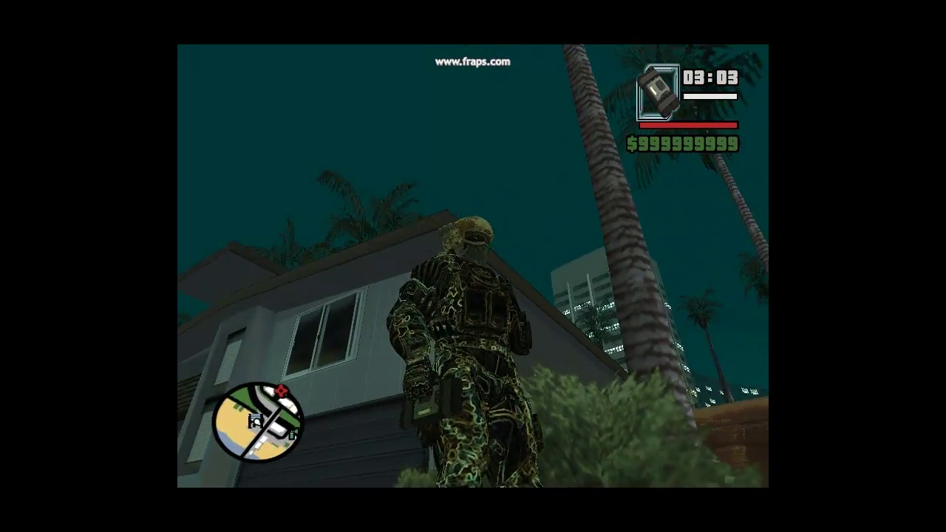
key(e)
key(e)
key(e)
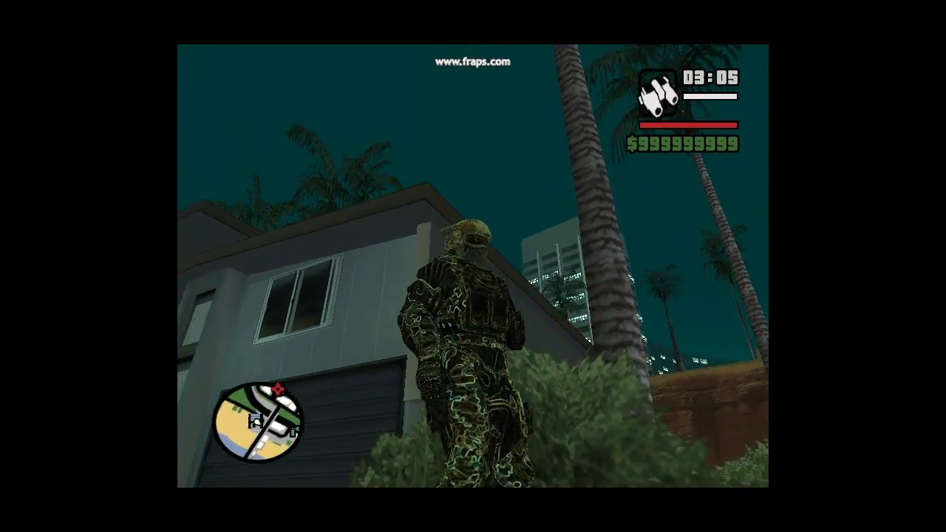
key(e)
key(e)
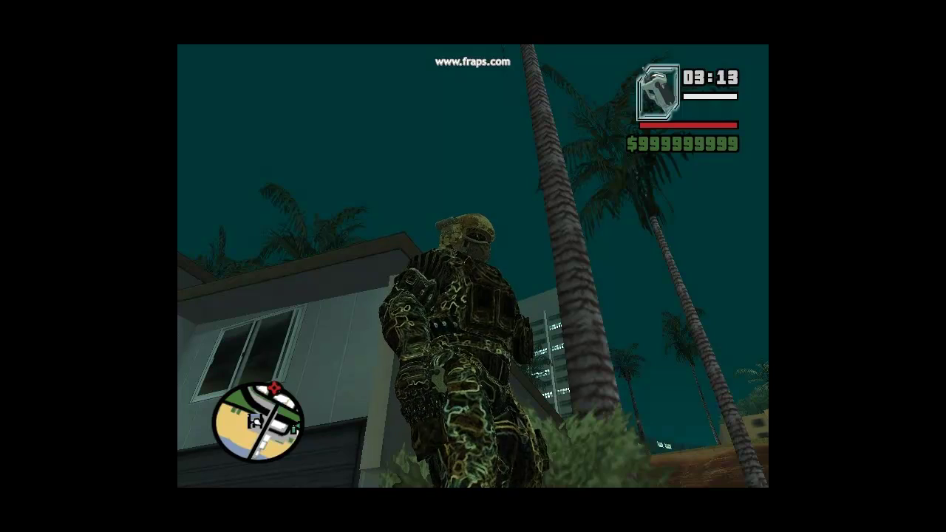
key(e)
key(q)
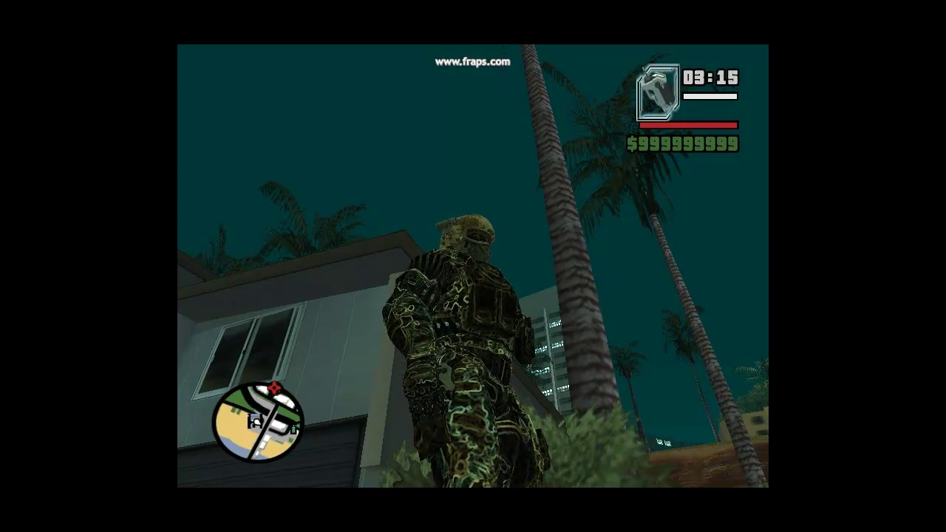
key(e)
key(e)
key(e)
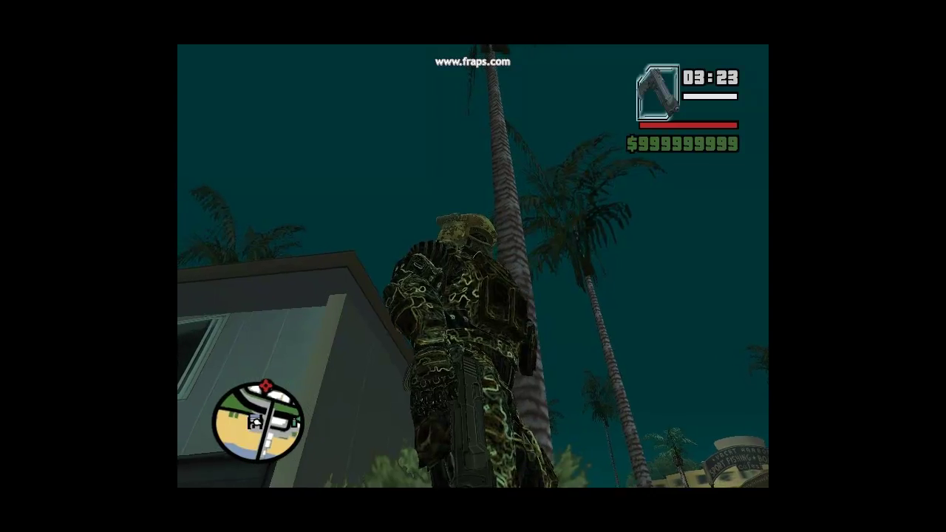
key(e)
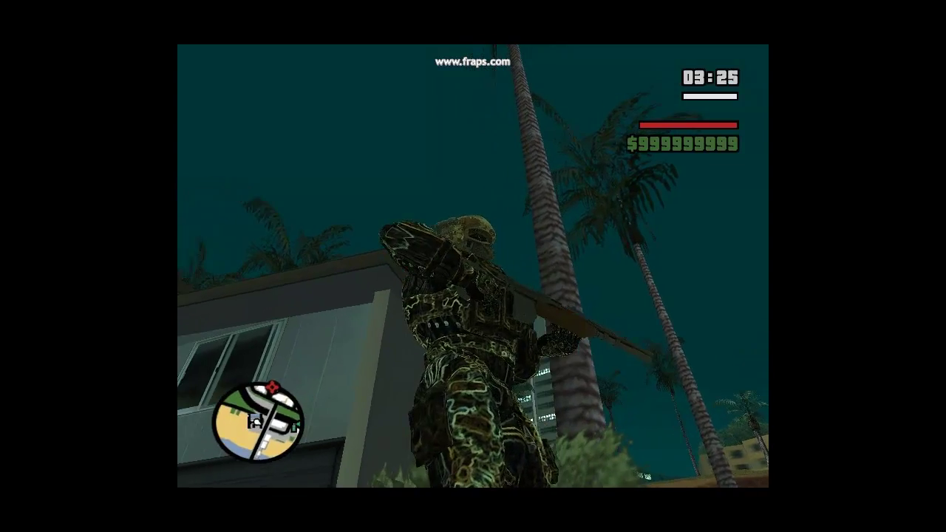